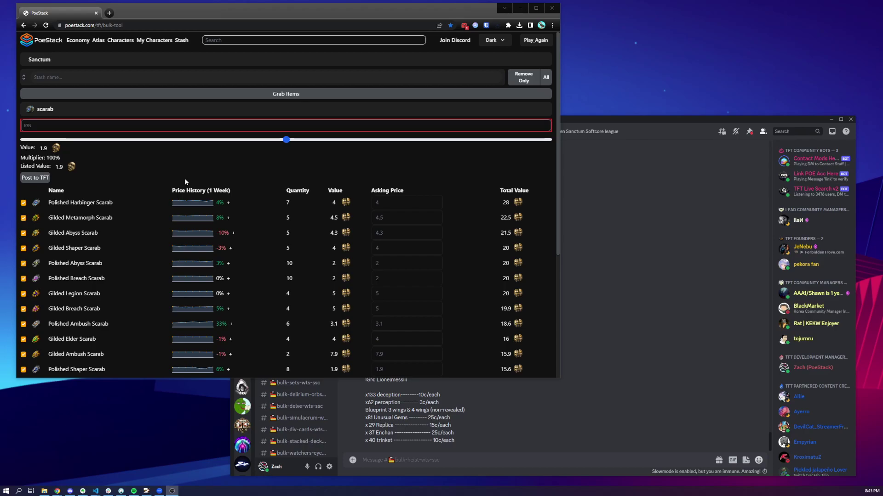
- Bring the Discord server window with the bulk-heist-wts-ssc channel in front of PoeStack
{"action": "left_click", "coordinate": [625, 389]}
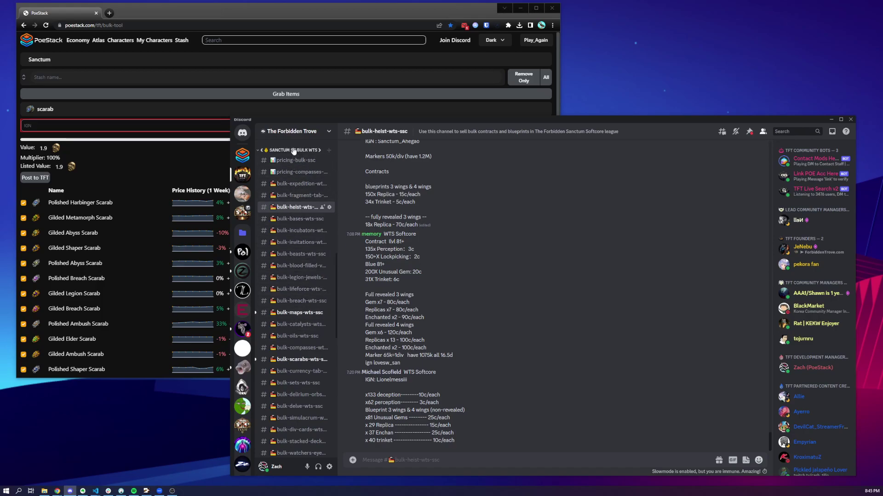
- Browse the bulk-legion-jewels and bulk-blood-filled-vessels channels, then settle on bulk-scarabs-wts-ssc
{"action": "left_click", "coordinate": [290, 279]}
{"action": "left_click", "coordinate": [297, 266]}
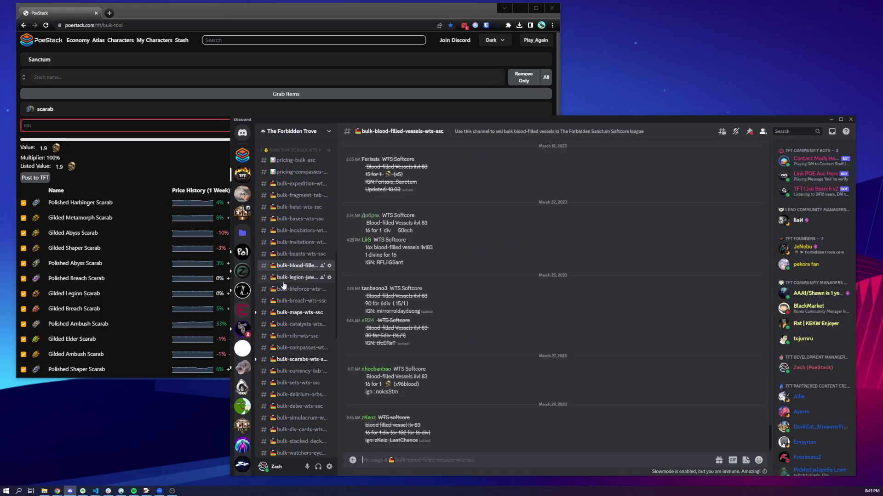
{"action": "left_click", "coordinate": [288, 359]}
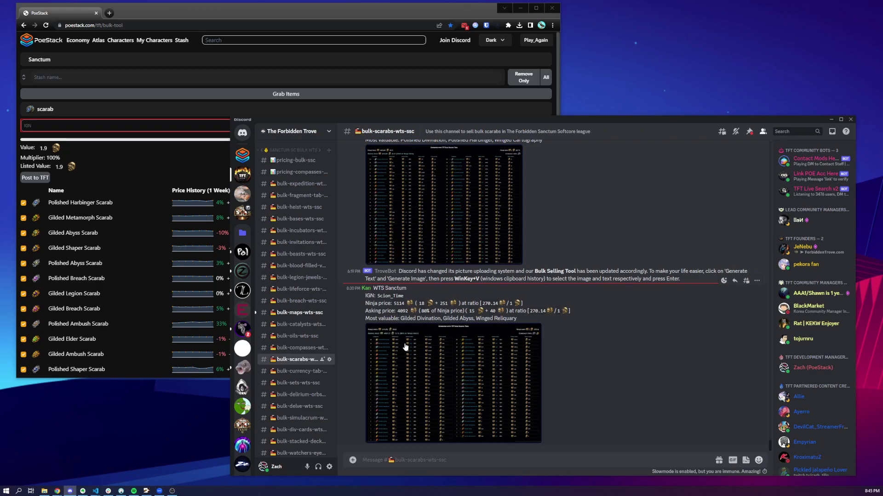
- Inspect a scarab listing's percentage-of-Ninja asking price, then return to the PoeStack scarab table
{"action": "double_click", "coordinate": [425, 310]}
{"action": "left_click_drag", "start_coordinate": [438, 311], "coordinate": [445, 311]}
{"action": "left_click", "coordinate": [453, 317]}
{"action": "left_click", "coordinate": [294, 11]}
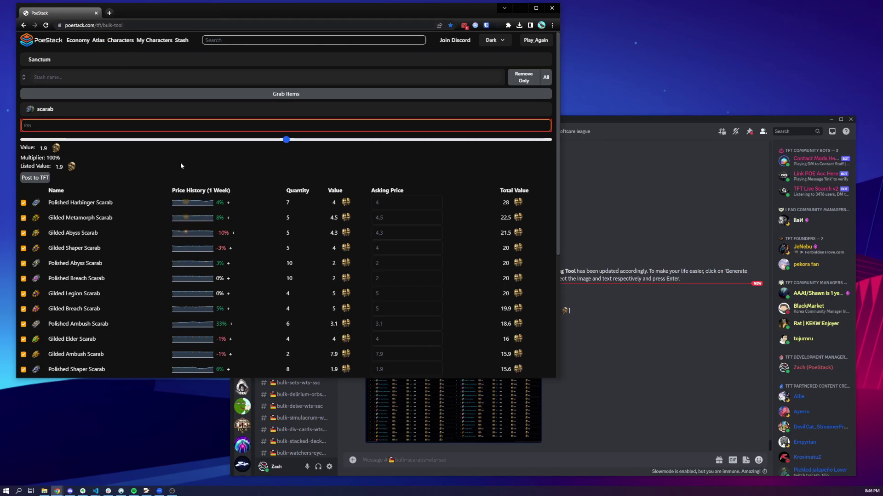
- Re-grab the Sanctum scarab items, open the league list, and glance over Discord's channels
{"action": "left_click", "coordinate": [140, 90]}
{"action": "left_click", "coordinate": [47, 60]}
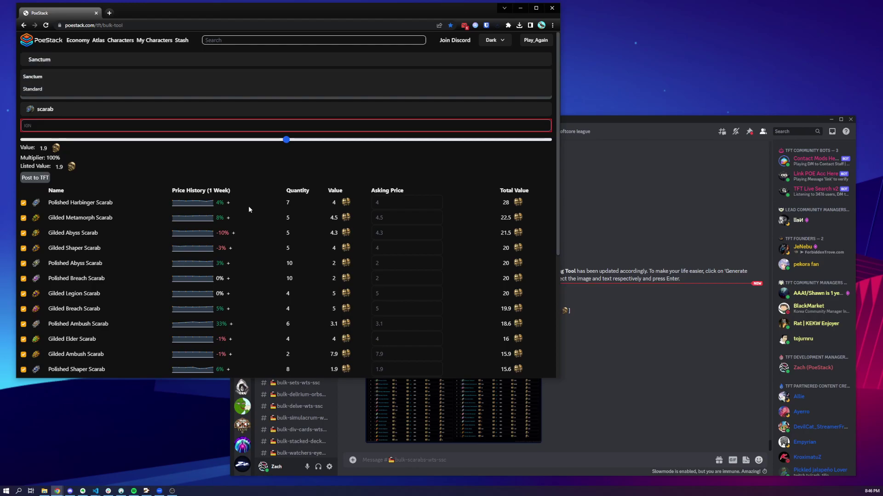
{"action": "left_click", "coordinate": [620, 417]}
{"action": "scroll", "coordinate": [283, 321], "scroll_direction": "down", "scroll_amount": 4}
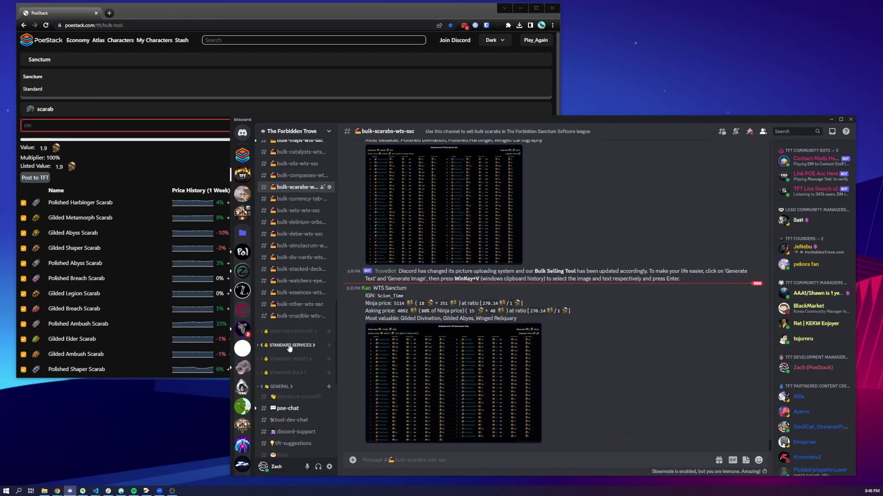
{"action": "scroll", "coordinate": [290, 354], "scroll_direction": "up", "scroll_amount": 3}
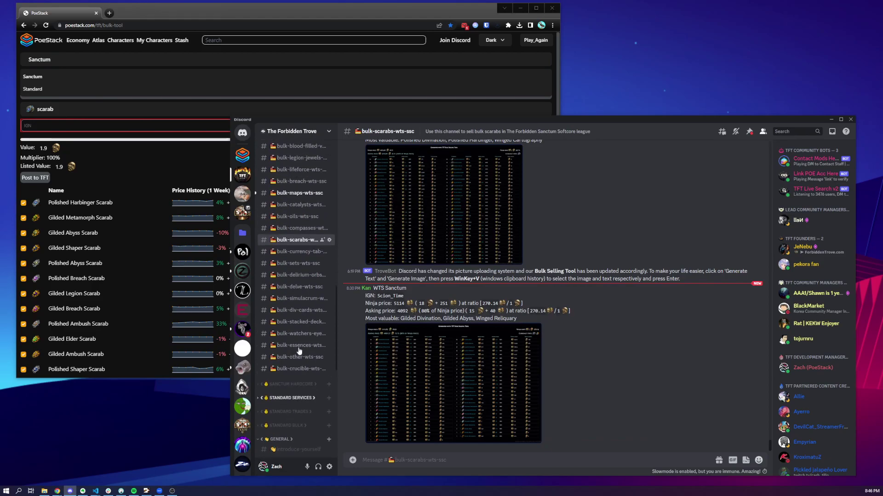
- Choose the Sanctum league, add the Bulks and Zzzz stash tabs, and turn on Remove Only
{"action": "left_click", "coordinate": [208, 10]}
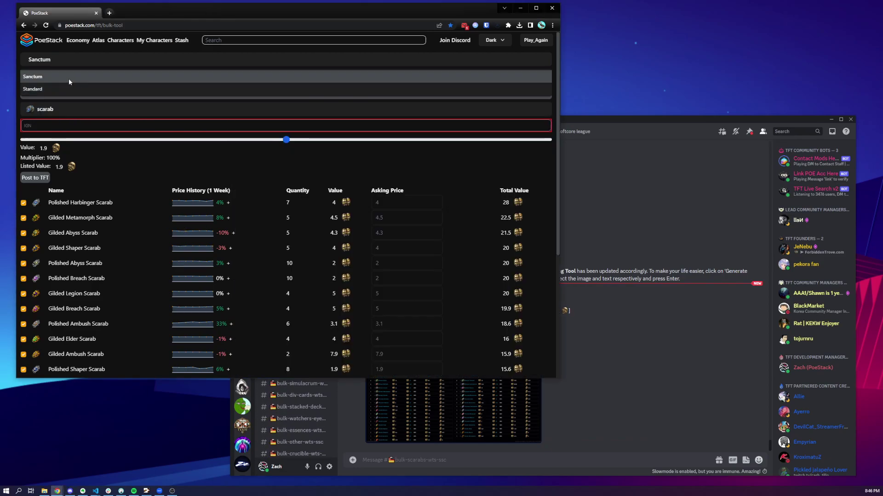
{"action": "left_click", "coordinate": [64, 76]}
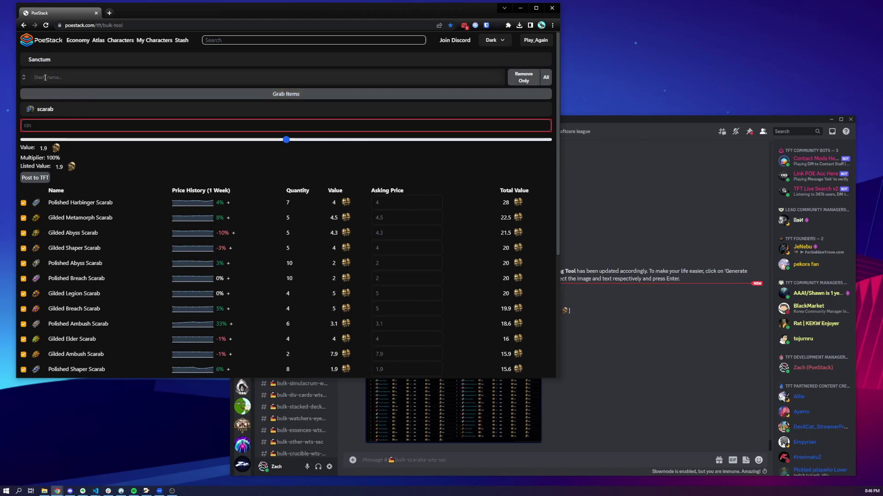
{"action": "left_click", "coordinate": [45, 77]}
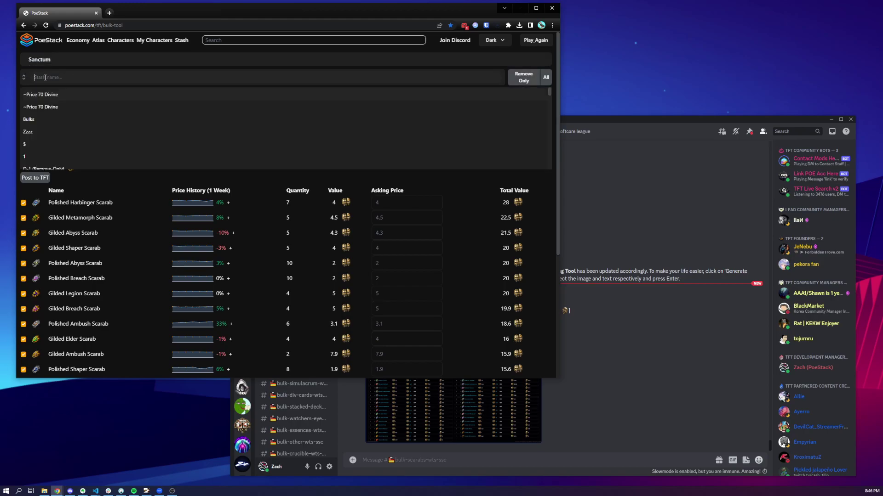
{"action": "left_click", "coordinate": [48, 119]}
{"action": "left_click", "coordinate": [41, 130]}
{"action": "scroll", "coordinate": [57, 134], "scroll_direction": "down", "scroll_amount": 1}
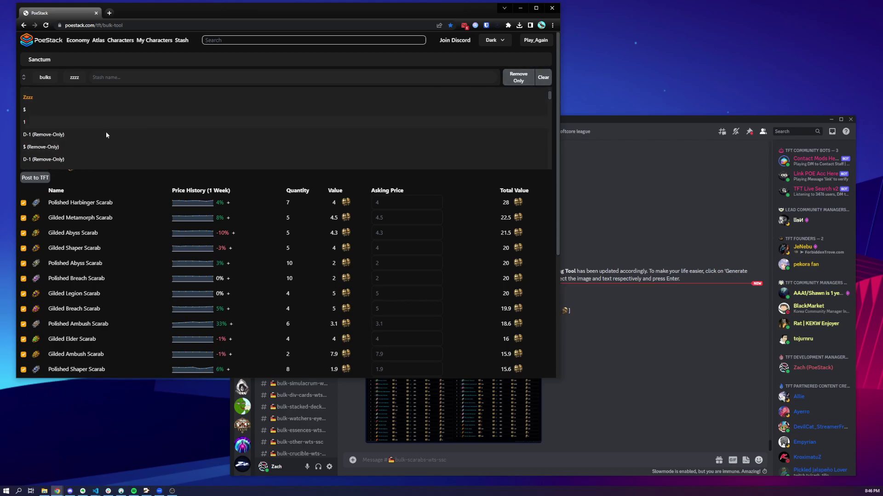
{"action": "scroll", "coordinate": [79, 121], "scroll_direction": "down", "scroll_amount": 3}
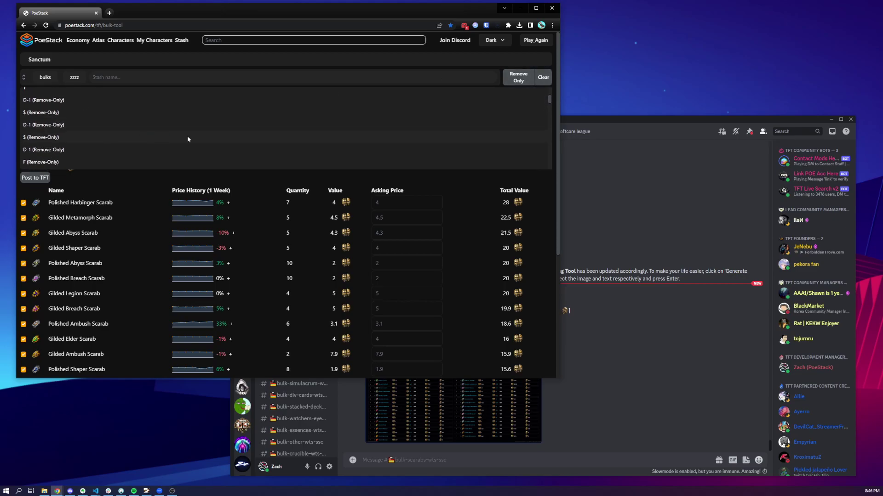
{"action": "left_click", "coordinate": [516, 81]}
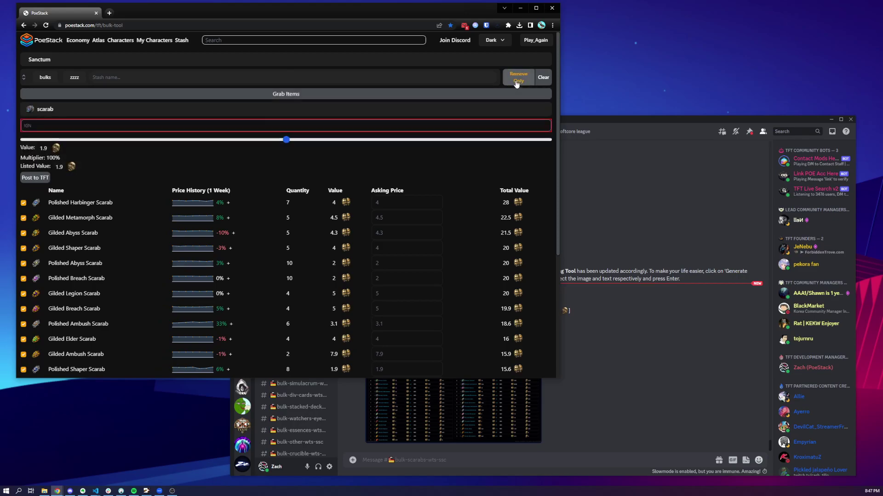
- Add the $, Frag, Ess, Card and Blight stash tabs to the selection
{"action": "left_click", "coordinate": [81, 73]}
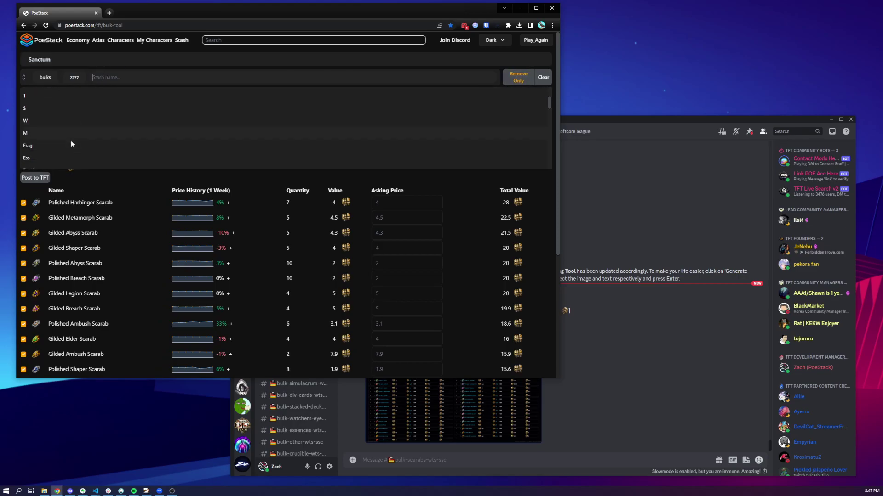
{"action": "left_click", "coordinate": [31, 133]}
{"action": "scroll", "coordinate": [50, 142], "scroll_direction": "down", "scroll_amount": 3}
{"action": "left_click", "coordinate": [34, 131]}
{"action": "left_click", "coordinate": [33, 151]}
{"action": "scroll", "coordinate": [48, 131], "scroll_direction": "down", "scroll_amount": 2}
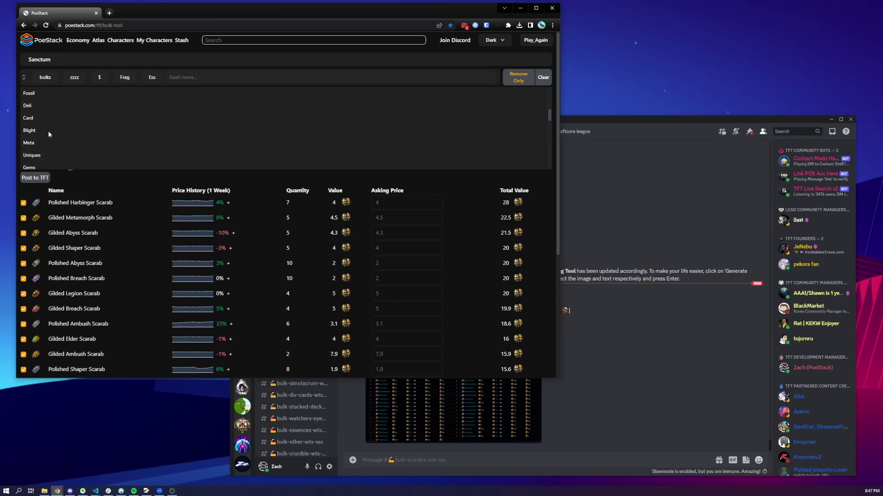
{"action": "left_click", "coordinate": [38, 118]}
{"action": "left_click", "coordinate": [40, 131]}
{"action": "scroll", "coordinate": [69, 145], "scroll_direction": "down", "scroll_amount": 1}
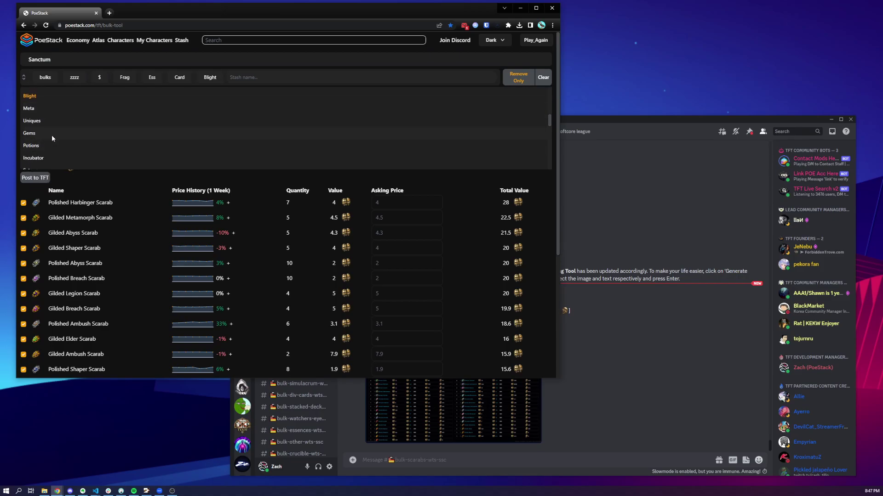
{"action": "scroll", "coordinate": [52, 148], "scroll_direction": "down", "scroll_amount": 2}
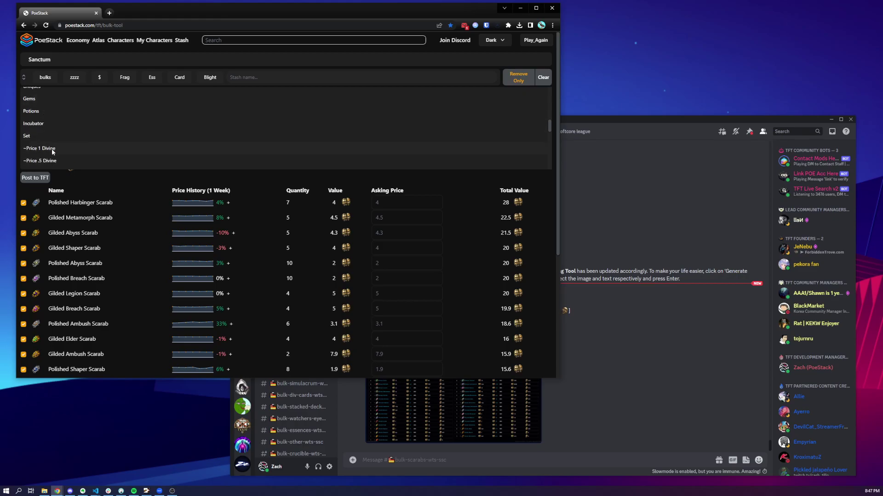
{"action": "left_click", "coordinate": [192, 63]}
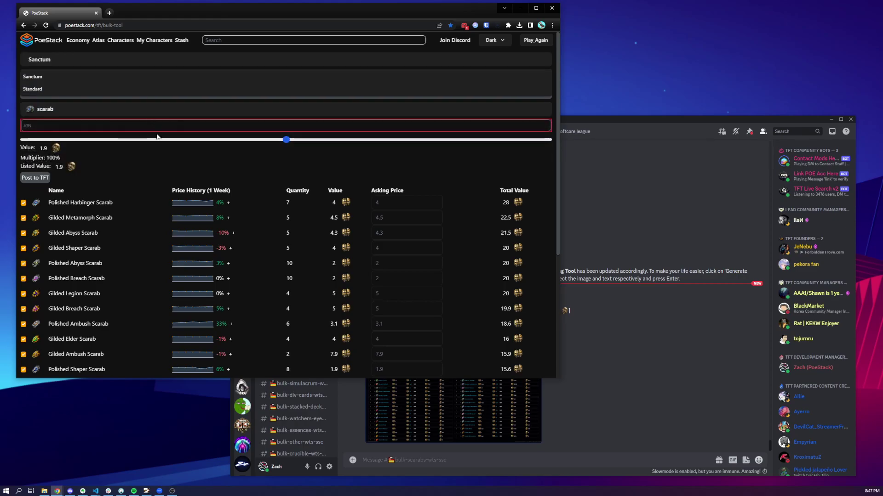
{"action": "left_click", "coordinate": [156, 76]}
- Search the stash list for 'compass' and add the Compass and Compass 2 tabs
{"action": "left_click", "coordinate": [262, 78]}
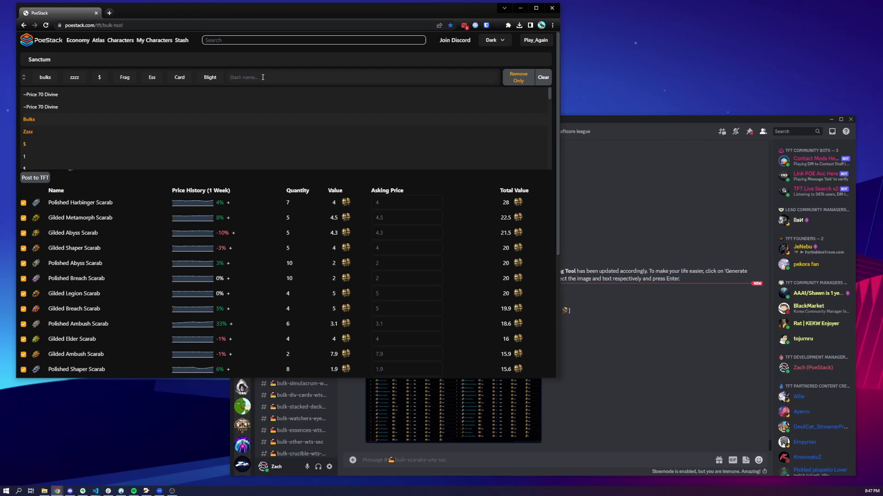
{"action": "type", "text": "compass"}
{"action": "left_click", "coordinate": [28, 95]}
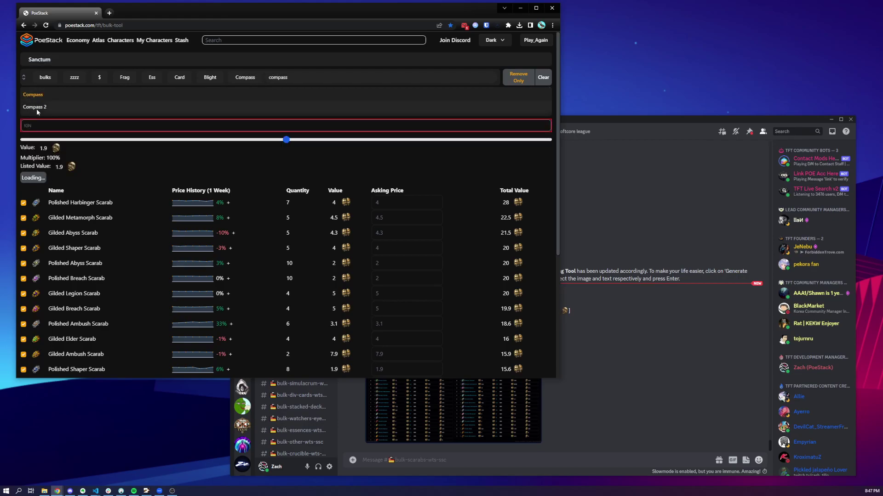
{"action": "left_click", "coordinate": [28, 95]}
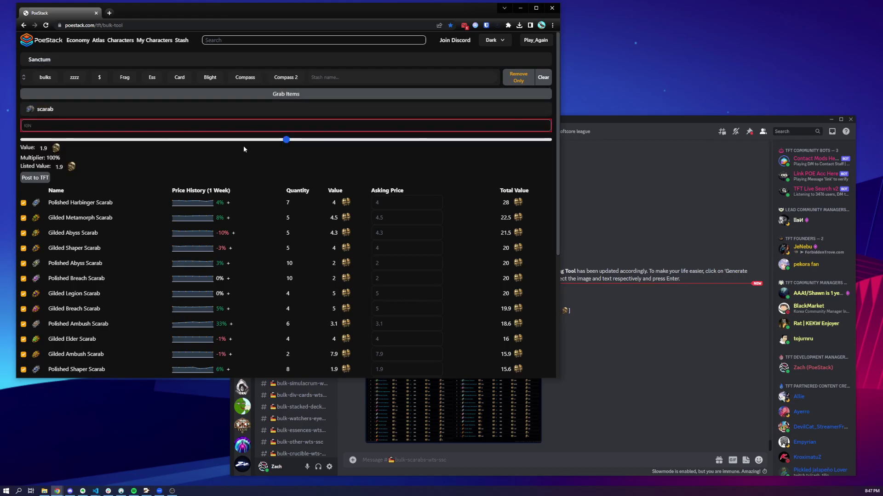
- Grab items from the selected tabs and set the item category to compass, listing 17.6
{"action": "left_click", "coordinate": [276, 99]}
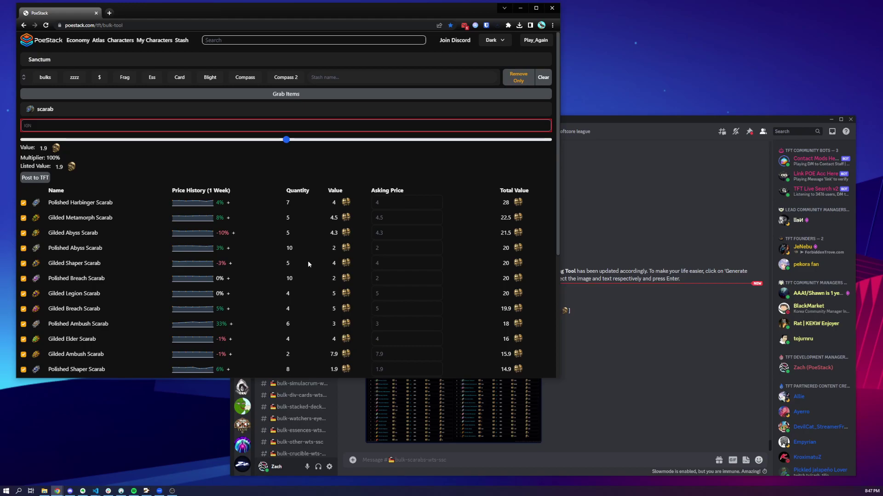
{"action": "left_click", "coordinate": [81, 113]}
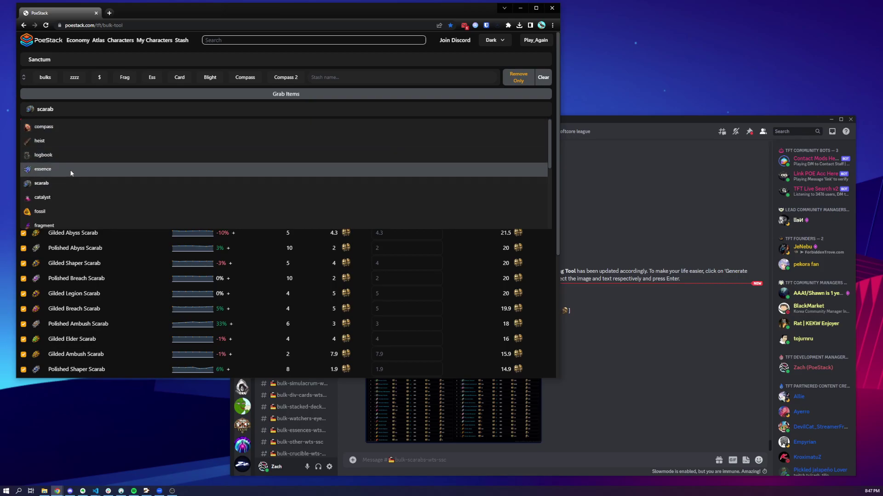
{"action": "left_click", "coordinate": [72, 127]}
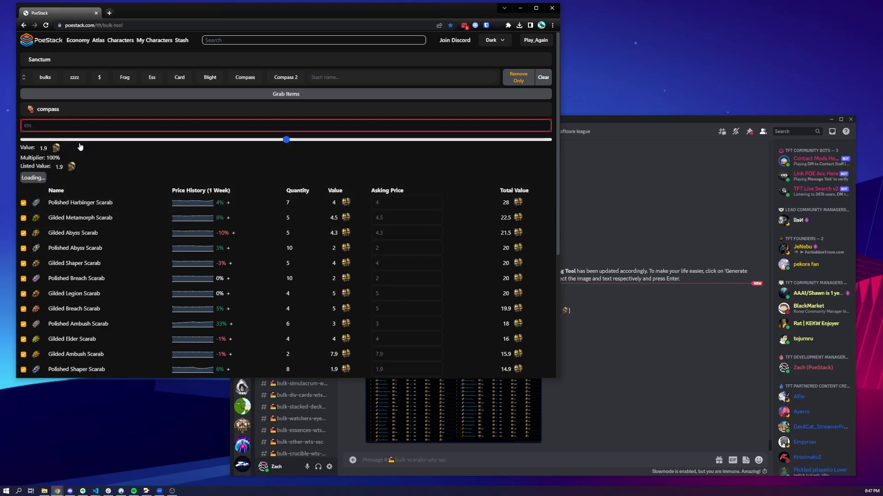
{"action": "left_click", "coordinate": [65, 110]}
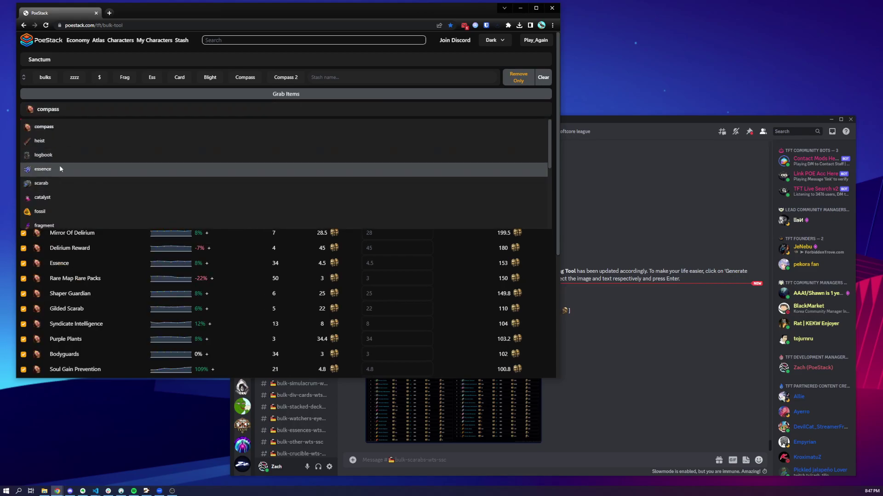
{"action": "scroll", "coordinate": [72, 186], "scroll_direction": "down", "scroll_amount": 3}
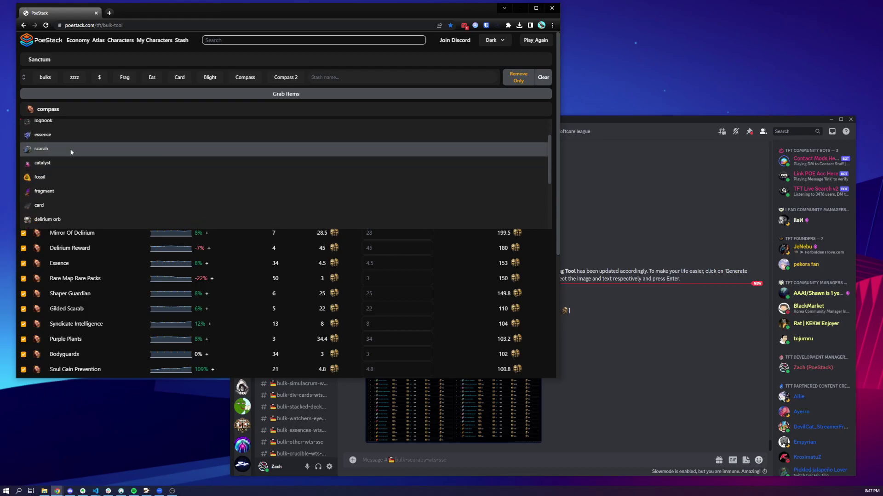
{"action": "scroll", "coordinate": [75, 187], "scroll_direction": "down", "scroll_amount": 4}
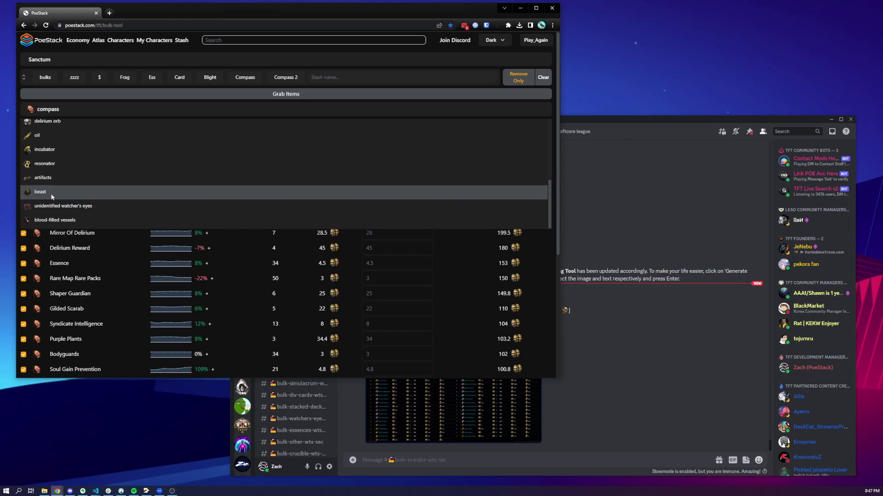
{"action": "left_click", "coordinate": [130, 256]}
{"action": "left_click", "coordinate": [73, 124]}
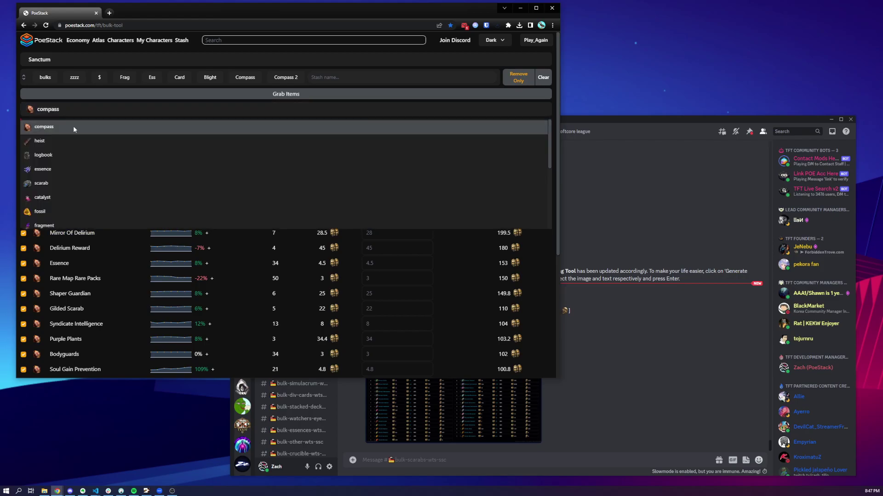
{"action": "left_click", "coordinate": [67, 128]}
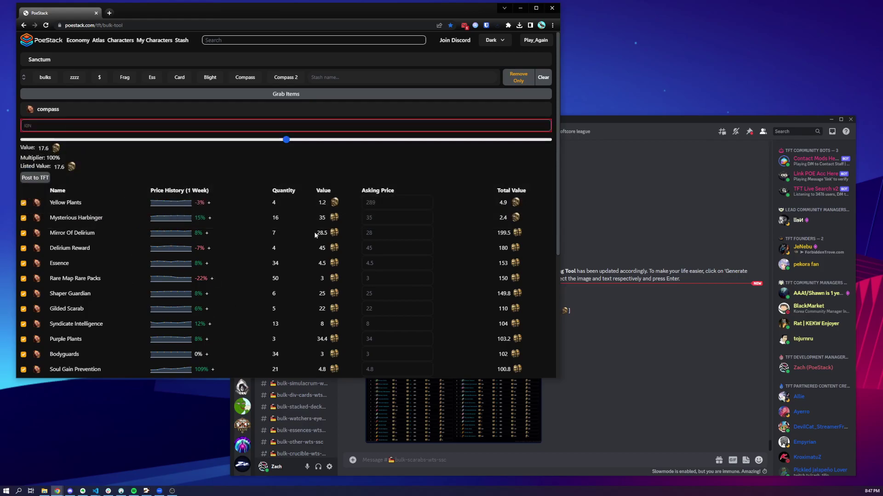
{"action": "scroll", "coordinate": [112, 172], "scroll_direction": "down", "scroll_amount": 2}
{"action": "scroll", "coordinate": [244, 227], "scroll_direction": "down", "scroll_amount": 3}
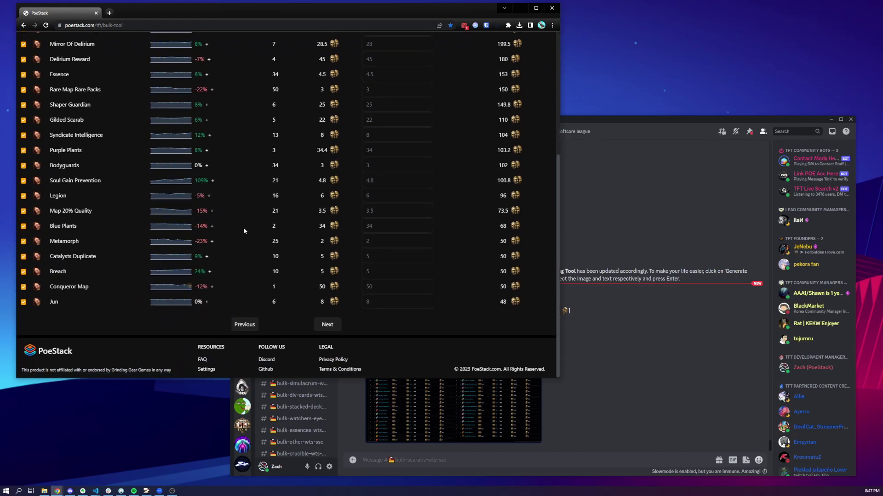
{"action": "scroll", "coordinate": [226, 256], "scroll_direction": "up", "scroll_amount": 2}
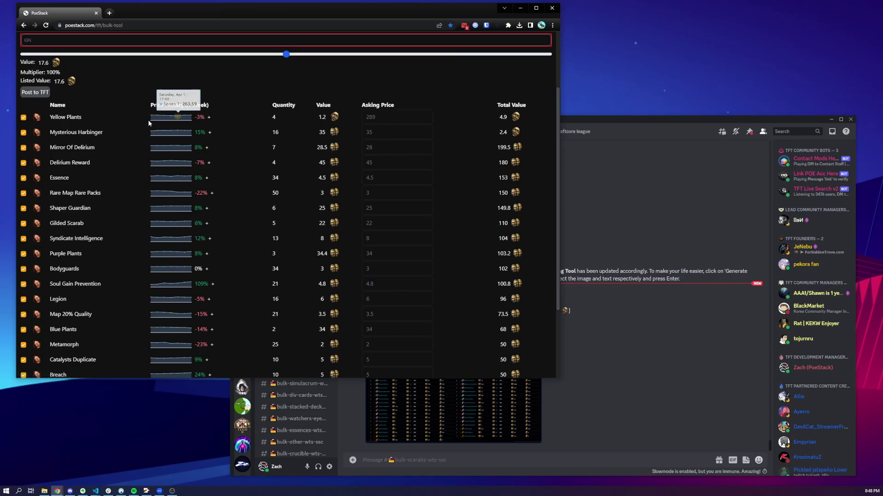
{"action": "middle_click", "coordinate": [36, 118]}
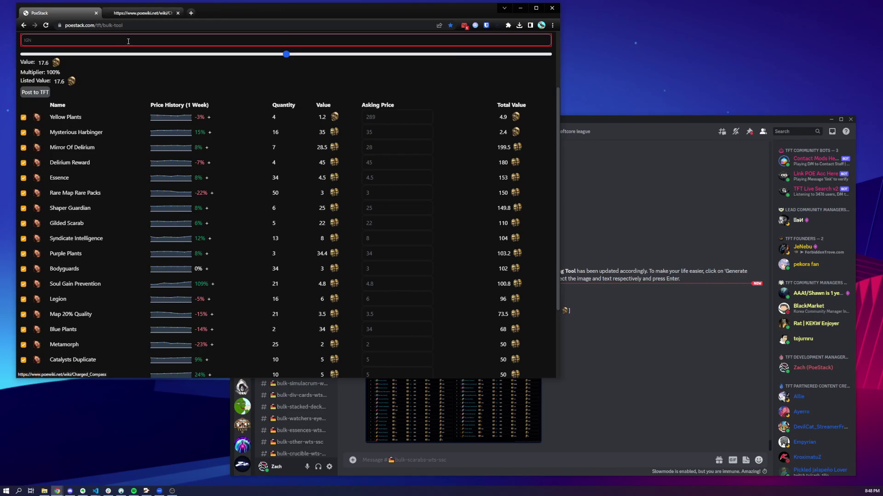
{"action": "left_click", "coordinate": [140, 15]}
{"action": "middle_click", "coordinate": [107, 14]}
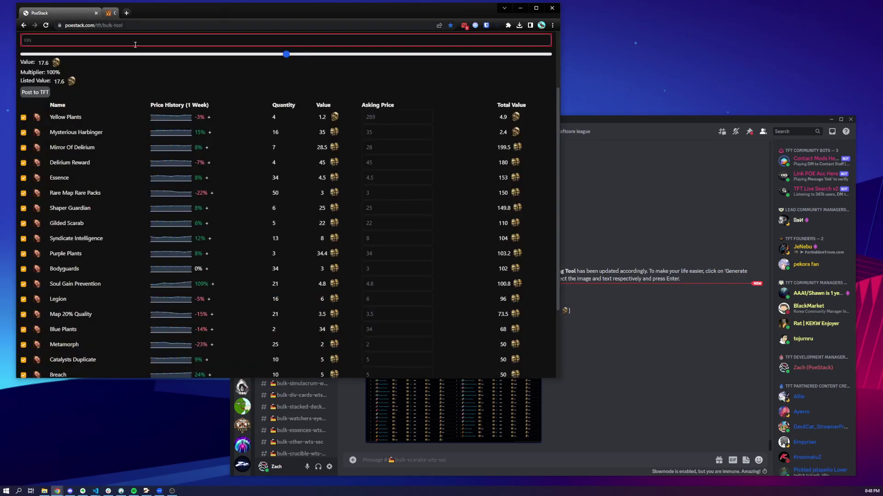
{"action": "left_click", "coordinate": [68, 118]}
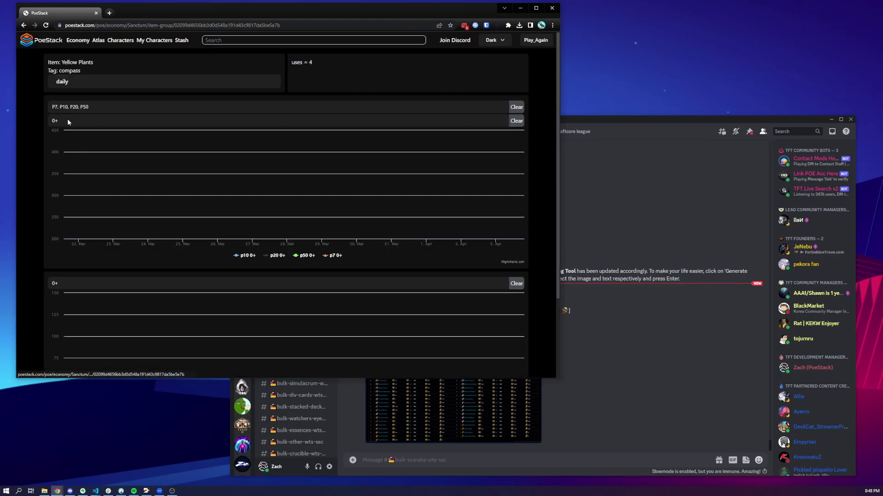
{"action": "scroll", "coordinate": [411, 281], "scroll_direction": "down", "scroll_amount": 3}
{"action": "scroll", "coordinate": [411, 281], "scroll_direction": "up", "scroll_amount": 5}
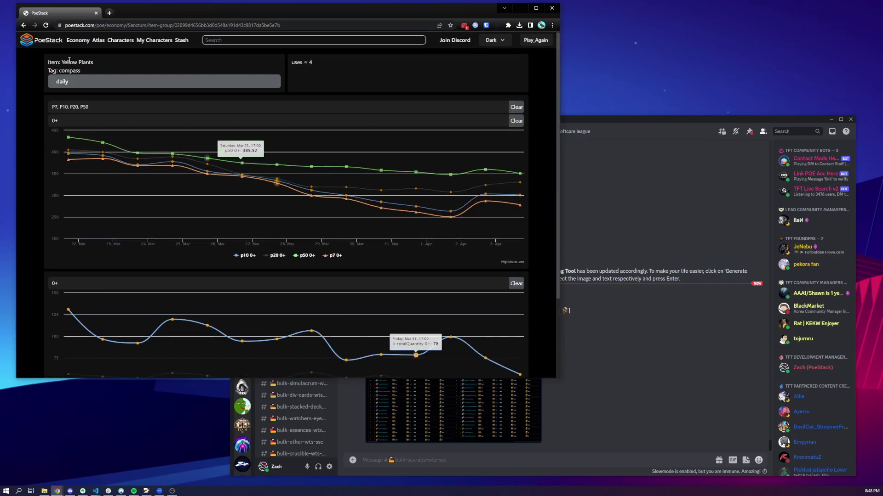
{"action": "left_click", "coordinate": [23, 25]}
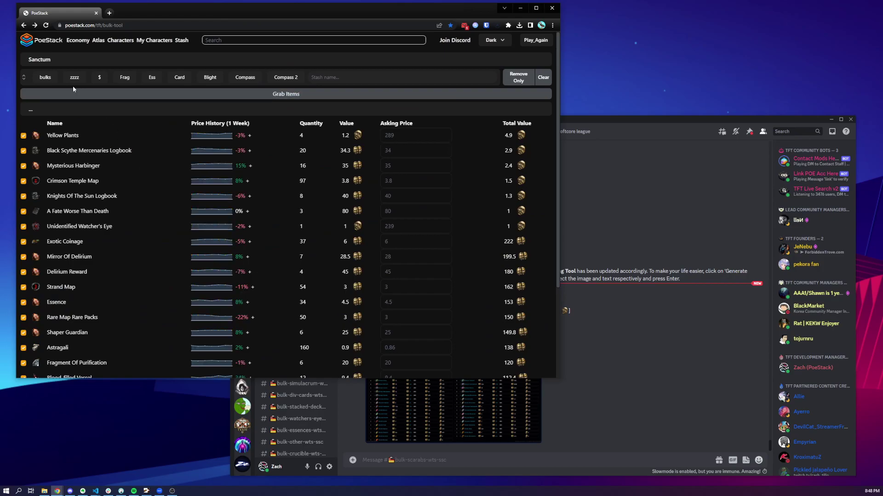
{"action": "left_click", "coordinate": [54, 110]}
{"action": "left_click", "coordinate": [51, 128]}
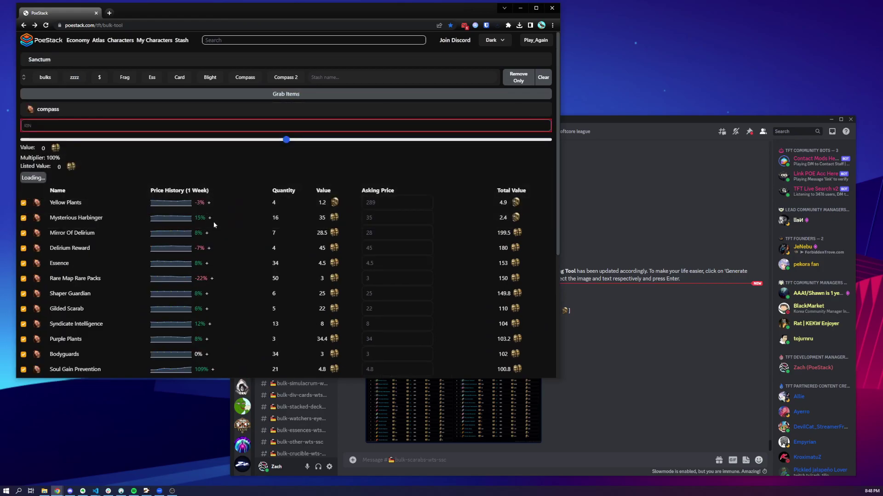
{"action": "scroll", "coordinate": [139, 251], "scroll_direction": "down", "scroll_amount": 1}
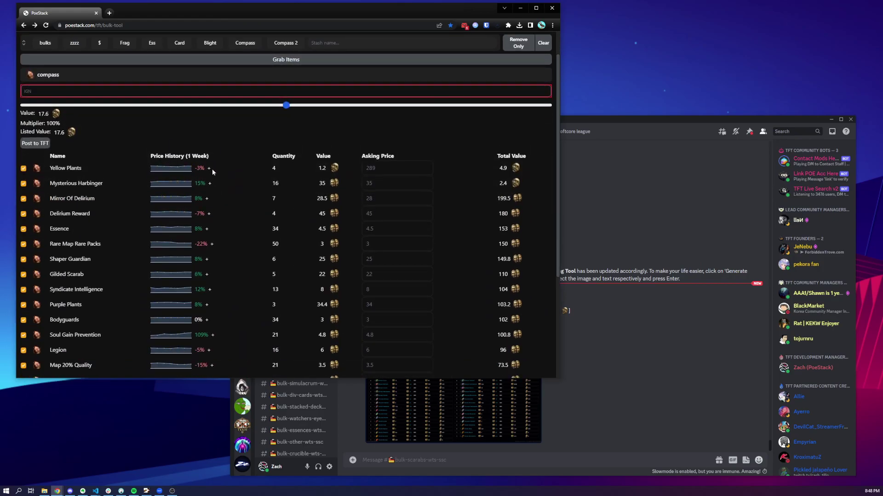
{"action": "mouse_move", "coordinate": [211, 184]}
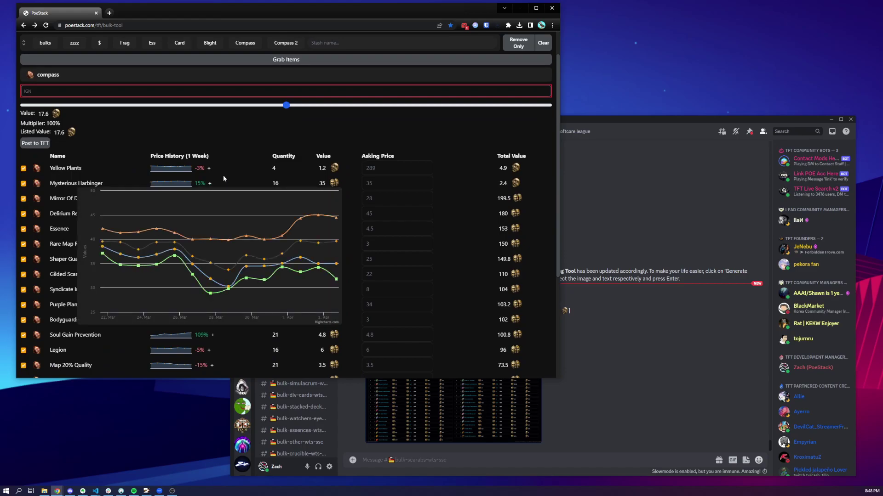
{"action": "left_click", "coordinate": [384, 170]}
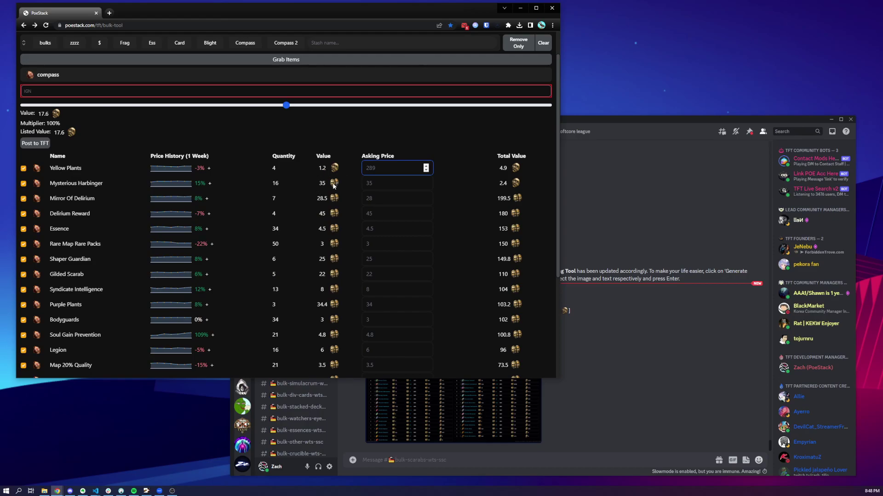
- Set Shaper Guardian's asking price to -1, dropping the listed value to 16.9
{"action": "left_click", "coordinate": [382, 276]}
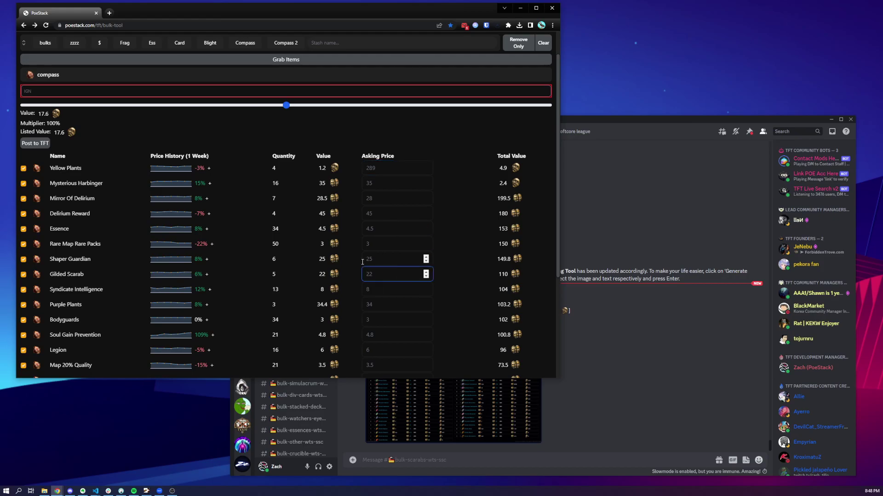
{"action": "double_click", "coordinate": [384, 259]}
{"action": "type", "text": "-1"}
{"action": "scroll", "coordinate": [489, 238], "scroll_direction": "down", "scroll_amount": 3}
{"action": "scroll", "coordinate": [489, 238], "scroll_direction": "up", "scroll_amount": 3}
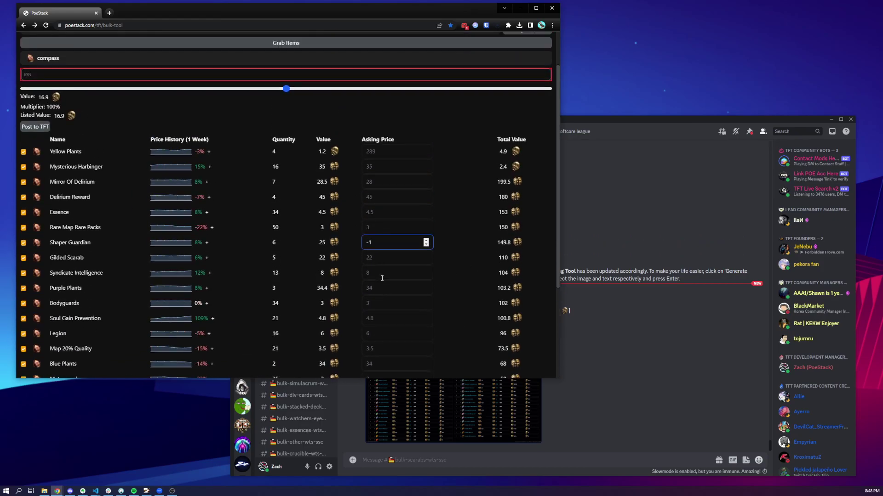
- Enter the seller's in-game name in the IGN field
{"action": "scroll", "coordinate": [132, 139], "scroll_direction": "up", "scroll_amount": 1}
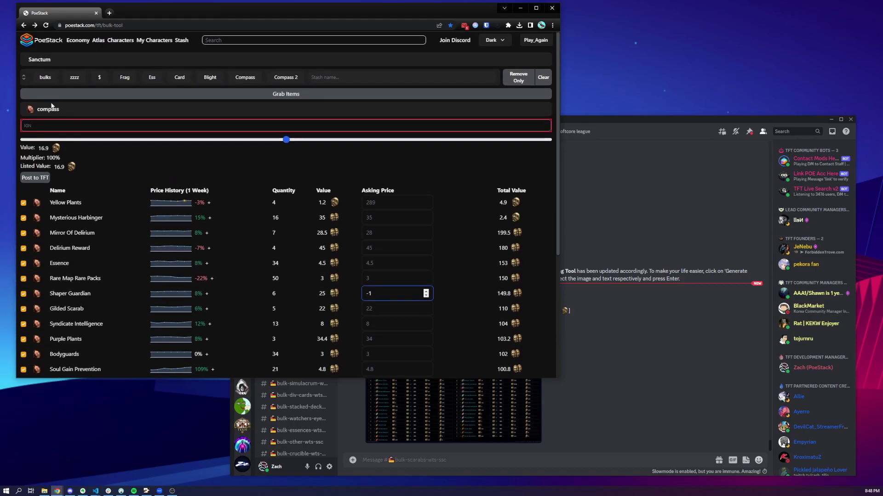
{"action": "left_click", "coordinate": [48, 123]}
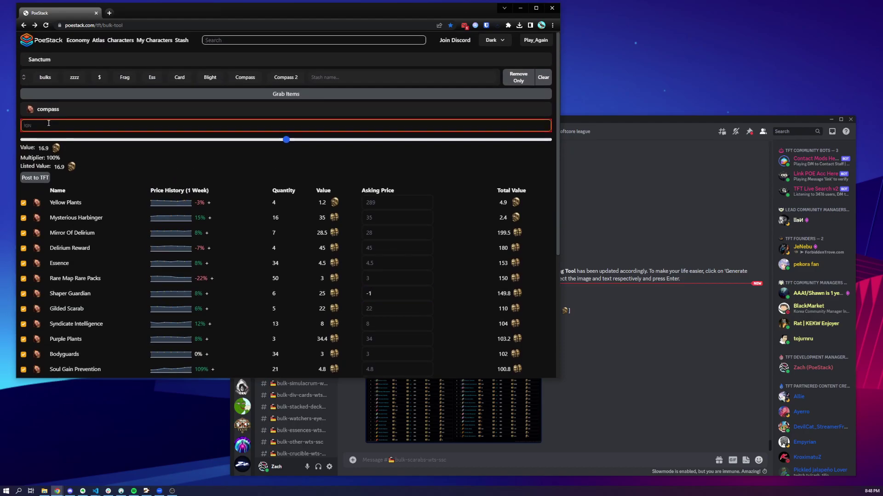
{"action": "type", "text": "Zac"}
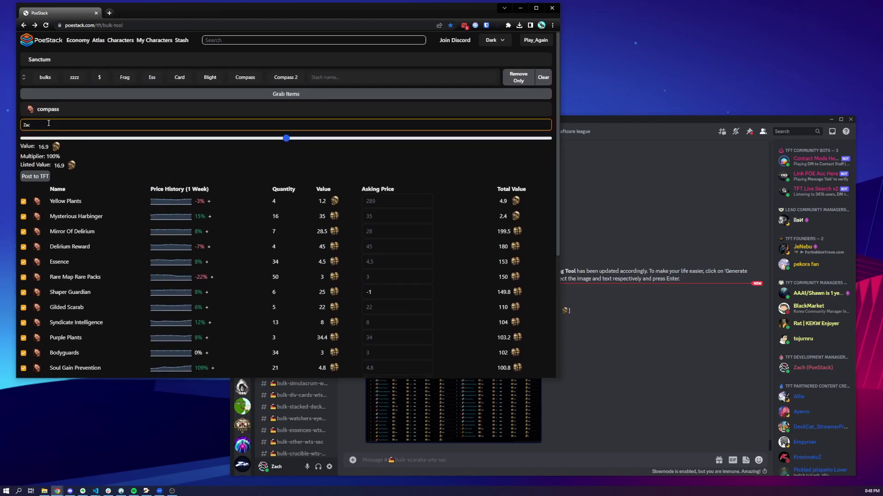
{"action": "type", "text": "hSanctum"}
- Scroll through Discord's bulk-scarabs channel, then bring the PoeStack compass listing back in front
{"action": "left_click_drag", "start_coordinate": [61, 156], "coordinate": [37, 156]}
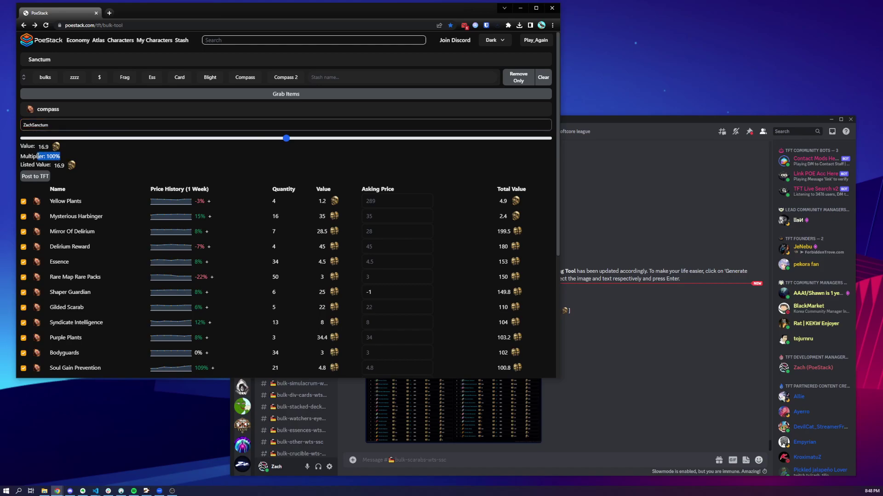
{"action": "left_click", "coordinate": [597, 409]}
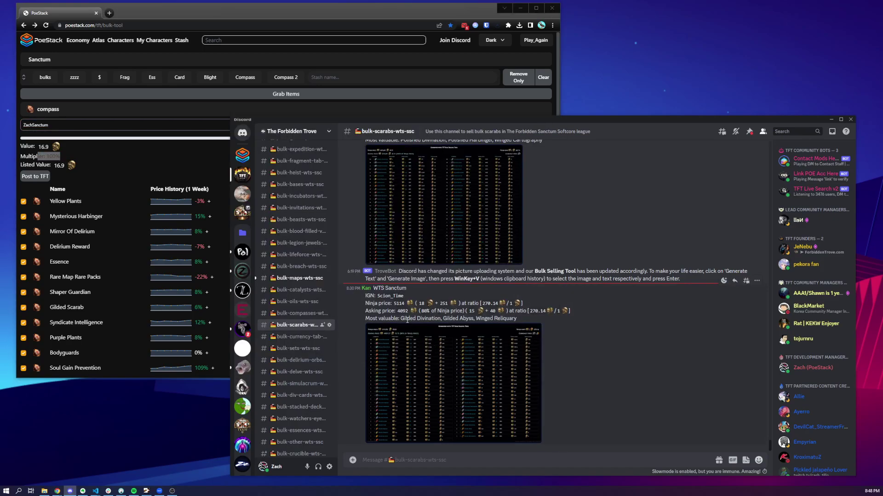
{"action": "scroll", "coordinate": [484, 297], "scroll_direction": "up", "scroll_amount": 3}
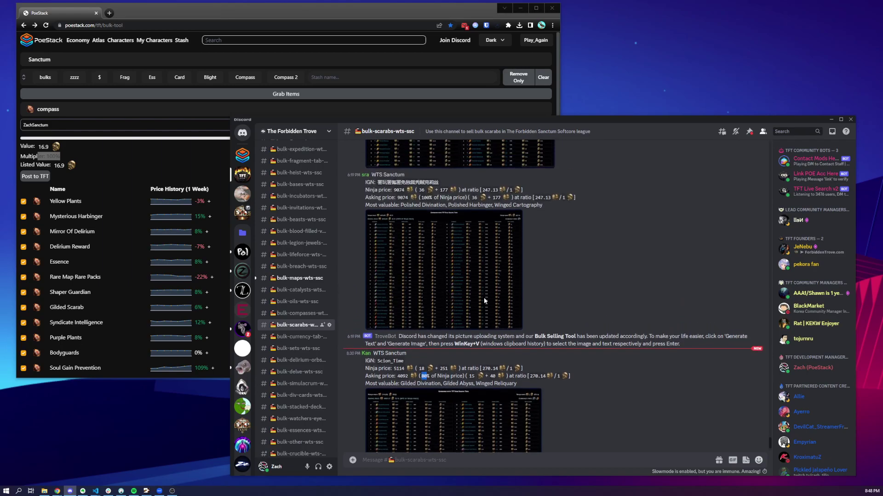
{"action": "scroll", "coordinate": [458, 269], "scroll_direction": "up", "scroll_amount": 10}
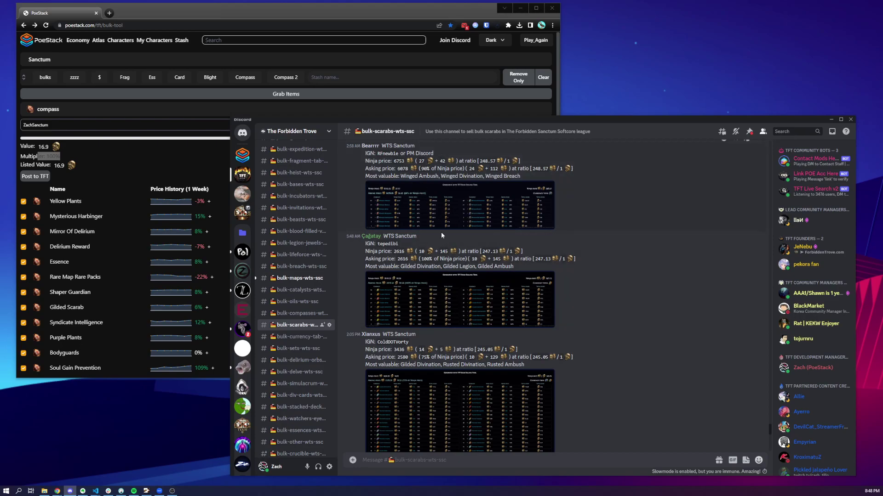
{"action": "scroll", "coordinate": [473, 332], "scroll_direction": "down", "scroll_amount": 10}
{"action": "scroll", "coordinate": [472, 333], "scroll_direction": "down", "scroll_amount": 2}
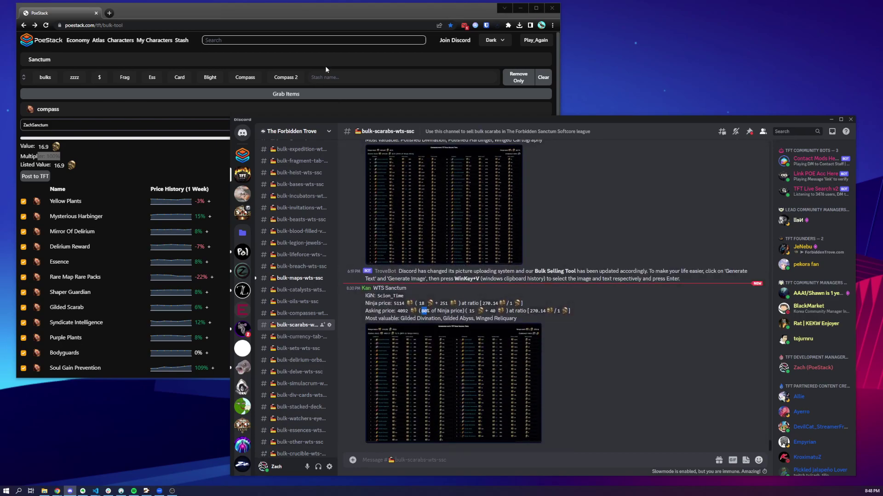
{"action": "left_click", "coordinate": [334, 21]}
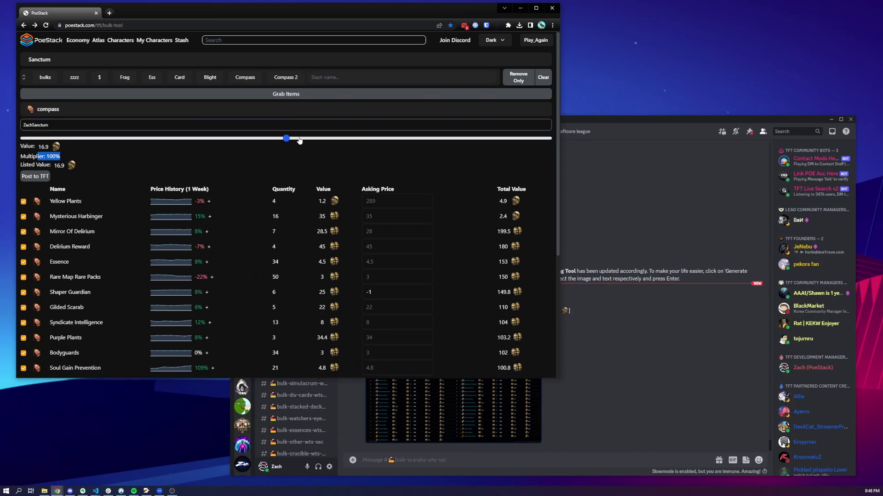
- Drag the multiplier slider to 125%, lifting the compass listed value to 21.2
{"action": "left_click_drag", "start_coordinate": [287, 138], "coordinate": [300, 139]}
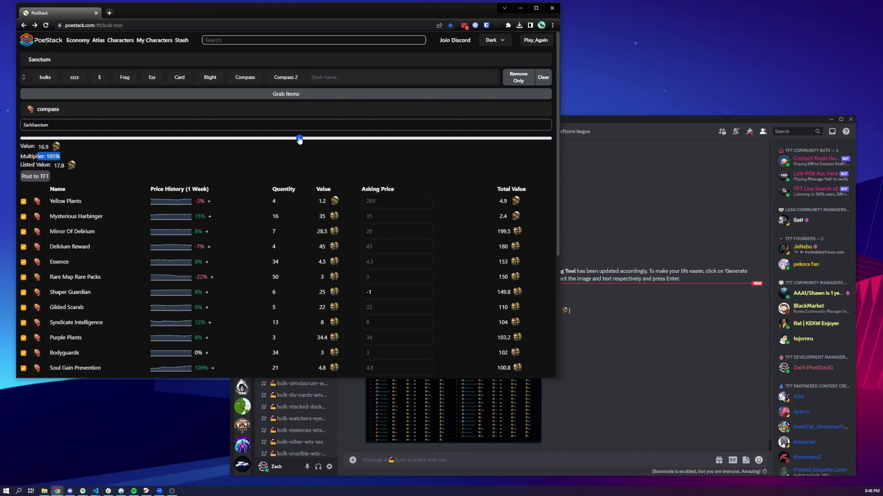
{"action": "left_click", "coordinate": [350, 139]}
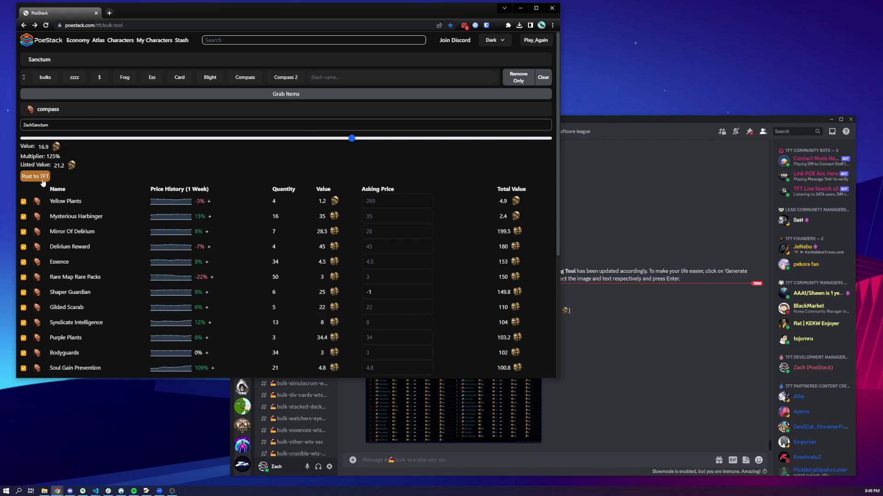
- Open Discord's bulk-compasses-wts-ssc channel and look over the posted compass listings and author profile
{"action": "left_click", "coordinate": [576, 413]}
{"action": "left_click", "coordinate": [295, 315]}
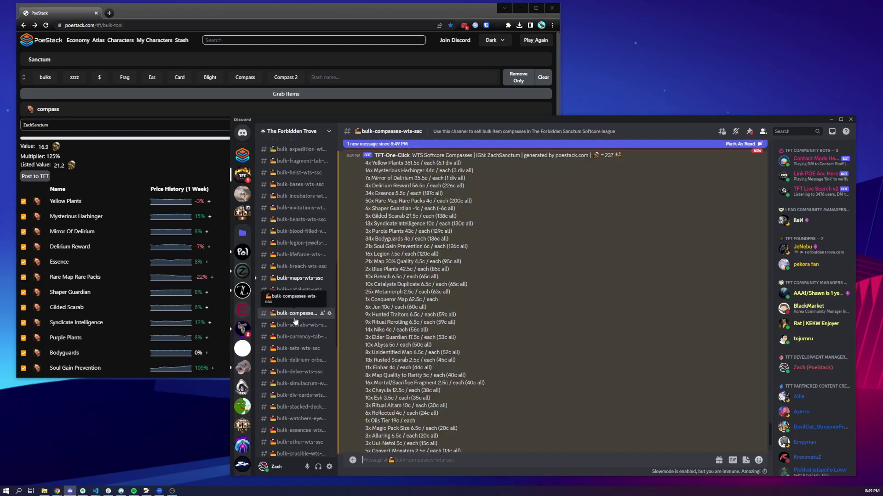
{"action": "scroll", "coordinate": [488, 381], "scroll_direction": "up", "scroll_amount": 2}
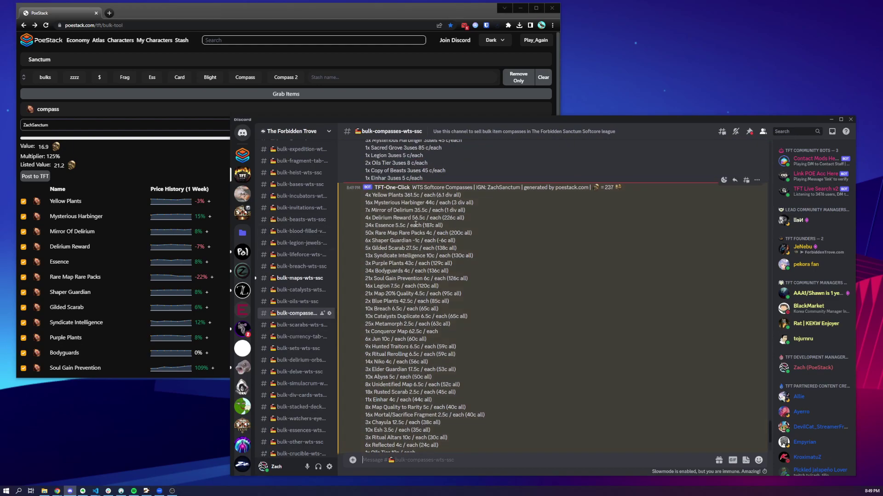
{"action": "scroll", "coordinate": [426, 424], "scroll_direction": "down", "scroll_amount": 2}
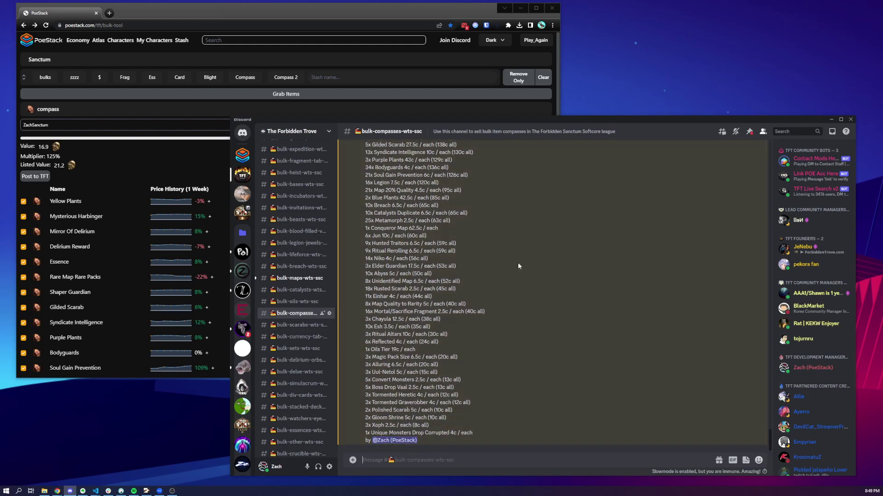
{"action": "scroll", "coordinate": [518, 266], "scroll_direction": "up", "scroll_amount": 2}
{"action": "scroll", "coordinate": [461, 281], "scroll_direction": "down", "scroll_amount": 2}
{"action": "left_click", "coordinate": [394, 441]}
{"action": "left_click", "coordinate": [605, 396]}
- Delete the bot-posted TFT-One-Click compass price list message
{"action": "right_click", "coordinate": [493, 349]}
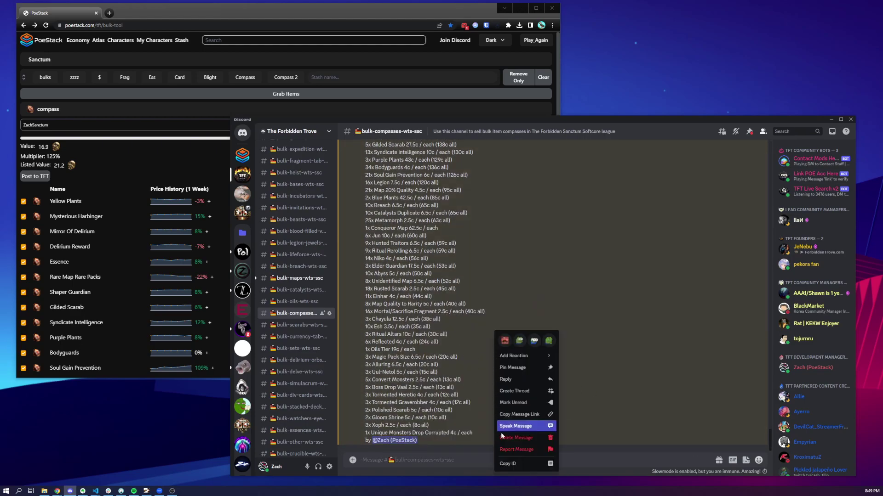
{"action": "left_click", "coordinate": [524, 438]}
{"action": "left_click", "coordinate": [648, 408]}
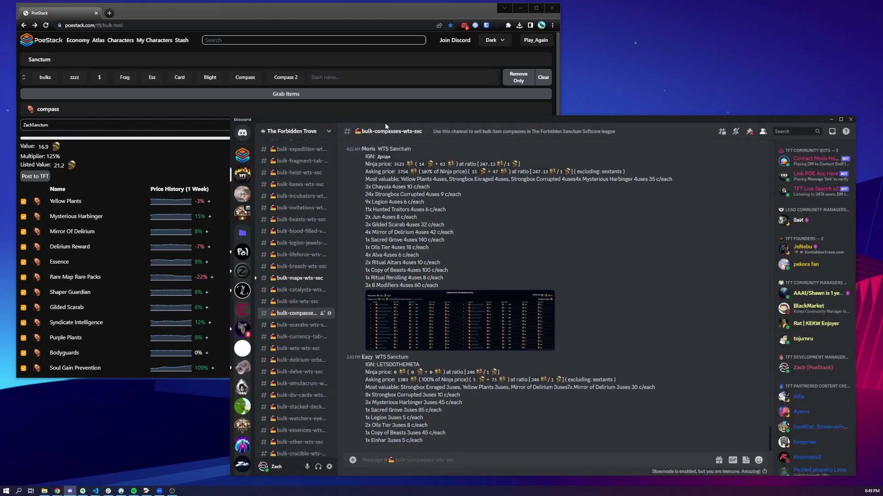
- Back in PoeStack, switch the item category to essence and scroll the table
{"action": "left_click", "coordinate": [328, 12]}
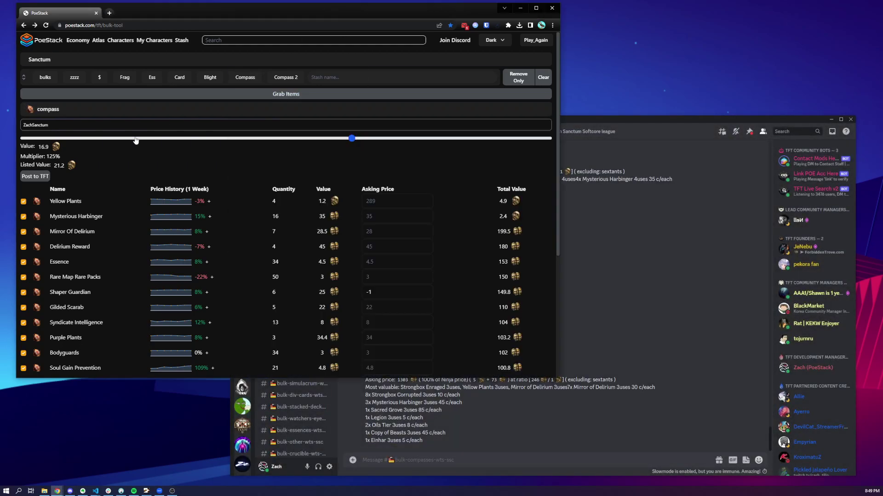
{"action": "left_click", "coordinate": [77, 110]}
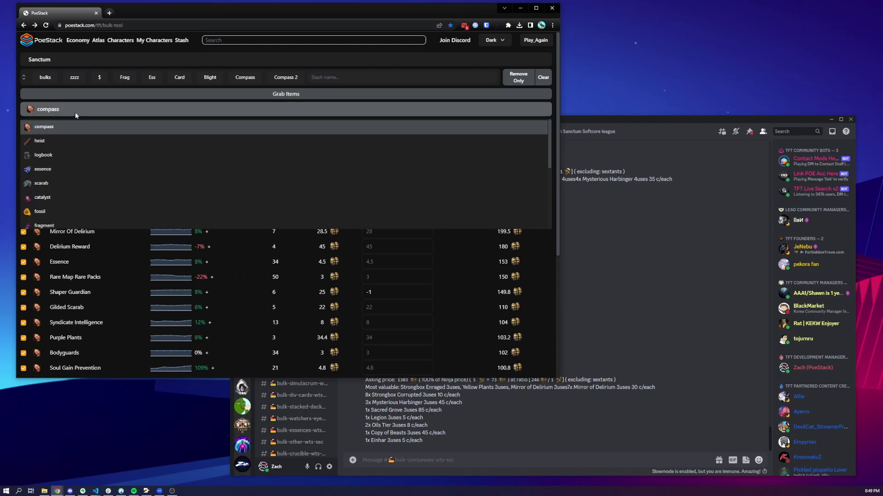
{"action": "left_click", "coordinate": [62, 170]}
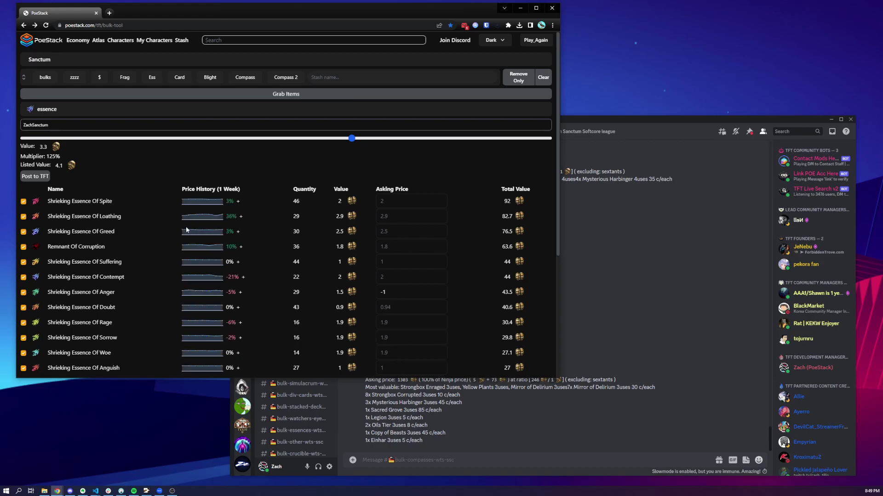
{"action": "scroll", "coordinate": [276, 258], "scroll_direction": "down", "scroll_amount": 2}
{"action": "scroll", "coordinate": [276, 259], "scroll_direction": "down", "scroll_amount": 5}
{"action": "scroll", "coordinate": [263, 254], "scroll_direction": "up", "scroll_amount": 10}
- Switch the category to logbook, then reload the bulk tool page
{"action": "left_click", "coordinate": [65, 109]}
{"action": "scroll", "coordinate": [64, 186], "scroll_direction": "down", "scroll_amount": 3}
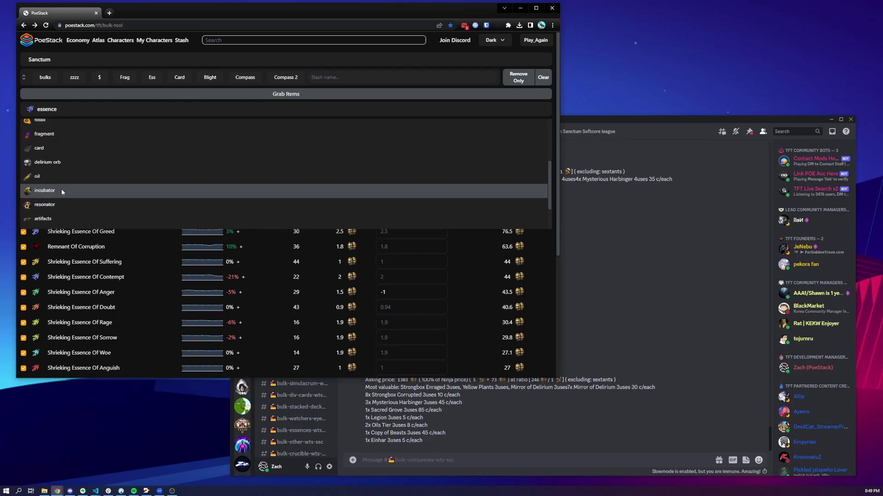
{"action": "scroll", "coordinate": [84, 201], "scroll_direction": "down", "scroll_amount": 1}
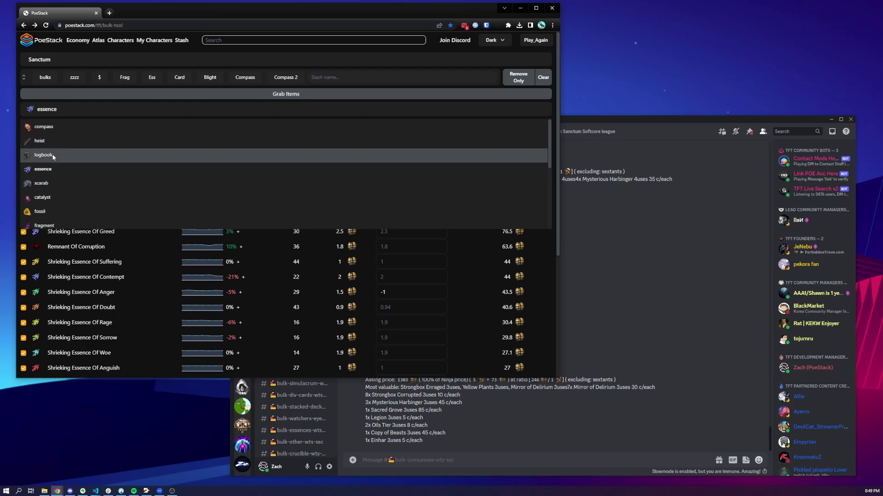
{"action": "left_click", "coordinate": [67, 154]}
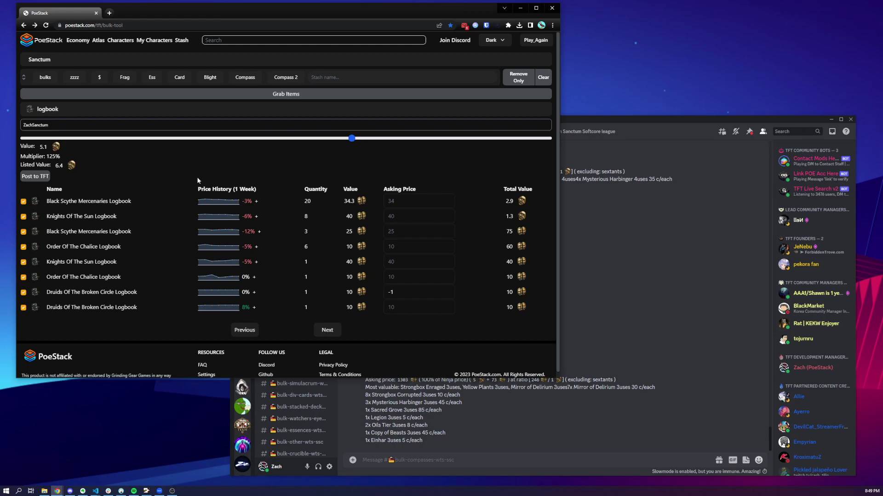
{"action": "left_click", "coordinate": [45, 24]}
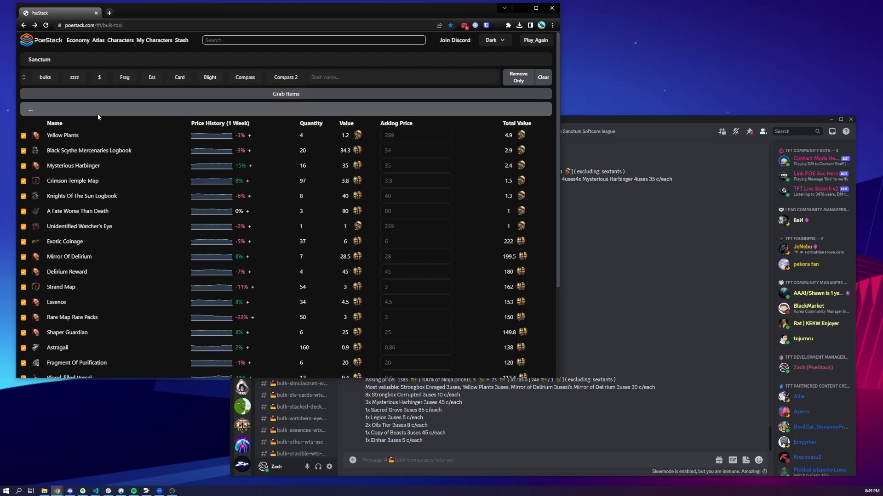
- Filter the bulk tool to compass items, showing a 17.6 listed value at 100% multiplier
{"action": "left_click", "coordinate": [98, 114]}
{"action": "left_click", "coordinate": [54, 128]}
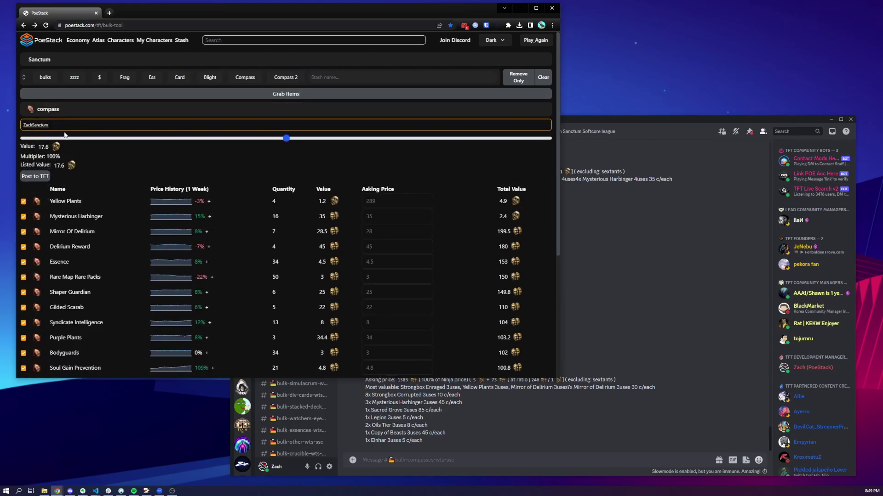
{"action": "left_click", "coordinate": [160, 172]}
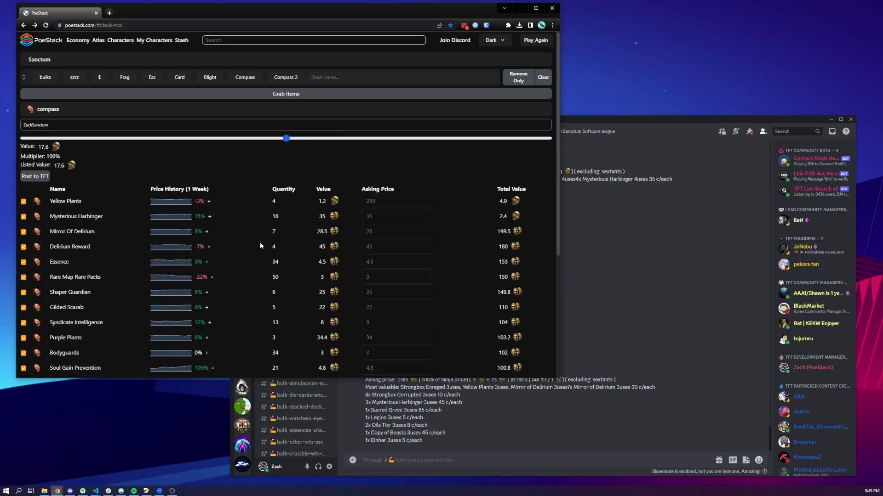
- Look over the compass table, then bring Discord's bulk-compasses-wts-ssc channel to the front
{"action": "scroll", "coordinate": [342, 255], "scroll_direction": "down", "scroll_amount": 3}
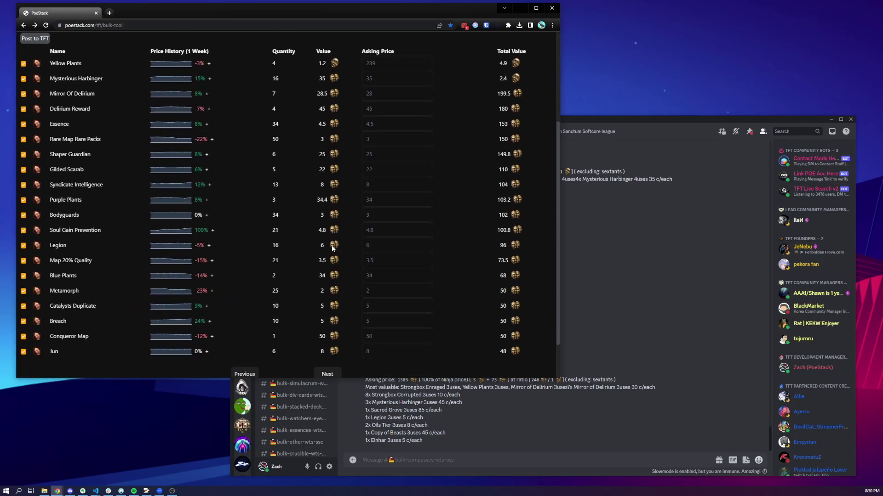
{"action": "scroll", "coordinate": [357, 175], "scroll_direction": "down", "scroll_amount": 1}
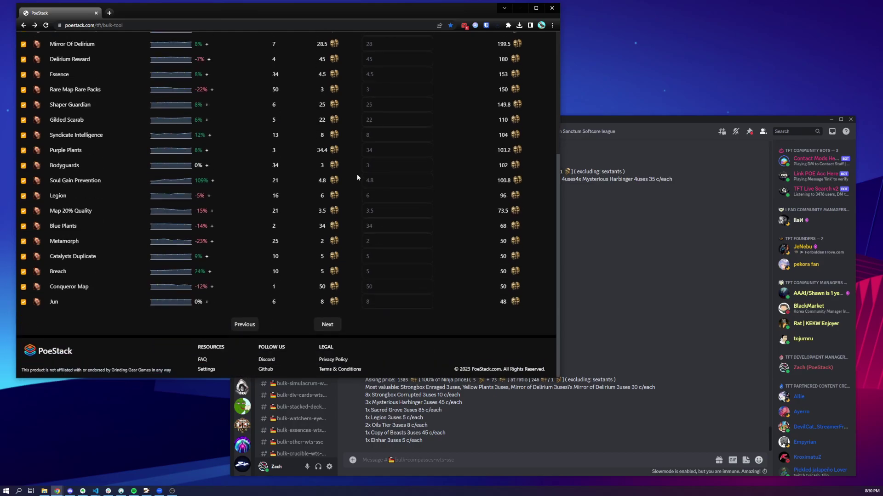
{"action": "scroll", "coordinate": [357, 175], "scroll_direction": "up", "scroll_amount": 4}
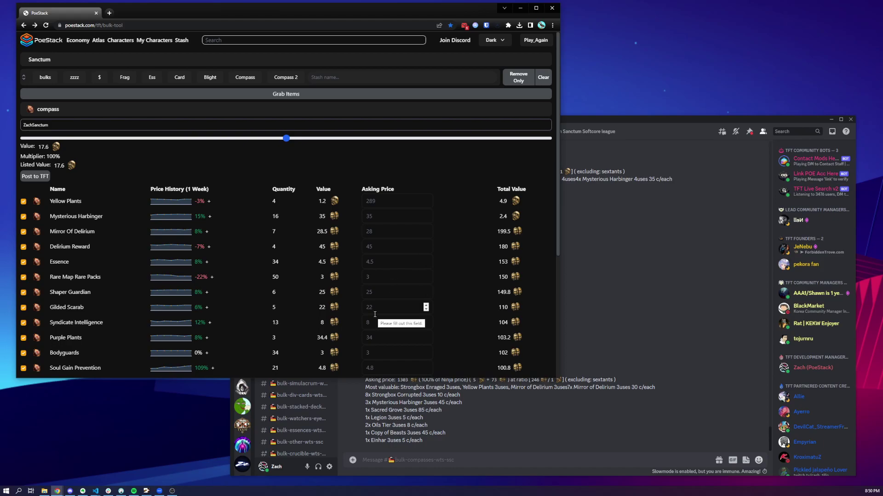
{"action": "key", "text": "alt+Tab"}
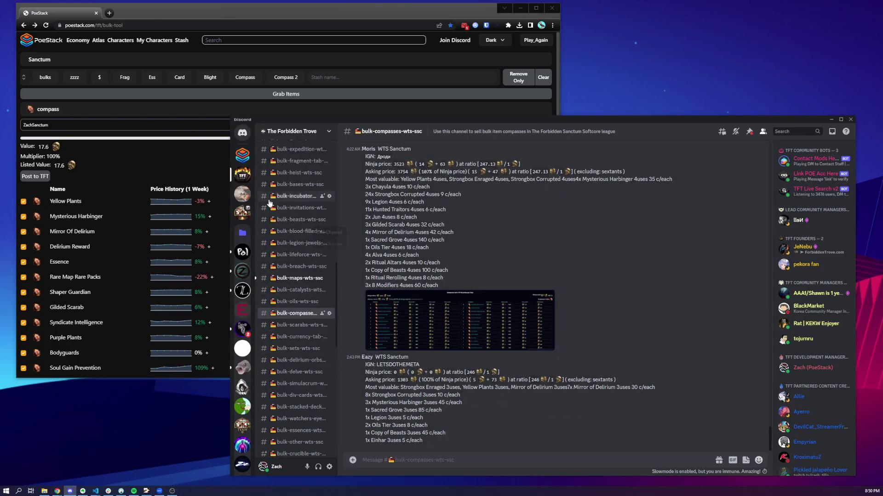
{"action": "left_click", "coordinate": [274, 7]}
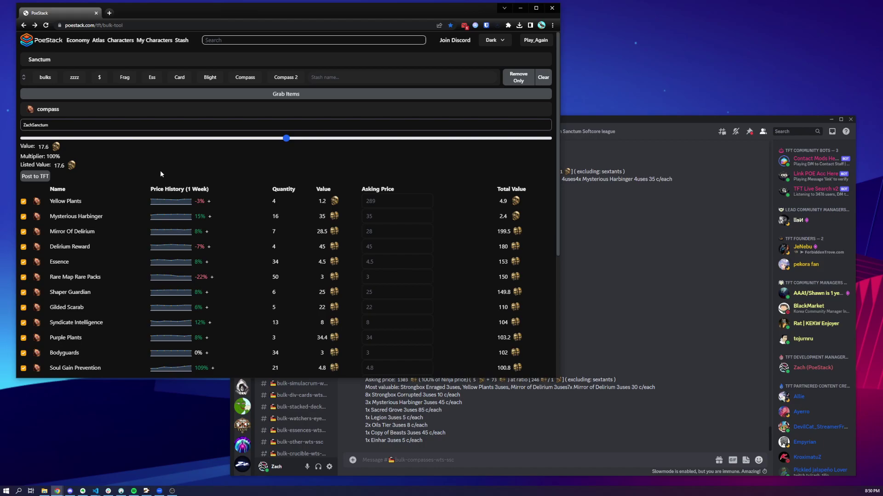
{"action": "key", "text": "alt+Tab"}
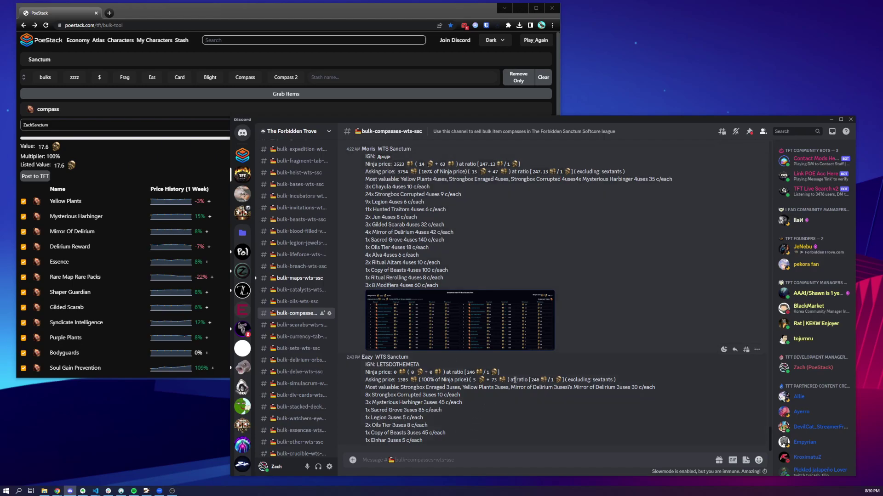
{"action": "left_click", "coordinate": [373, 17]}
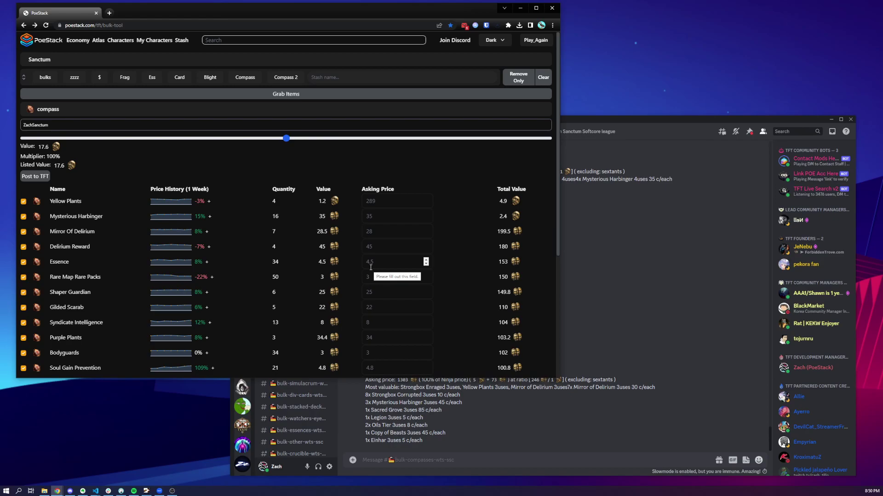
{"action": "left_click", "coordinate": [588, 289]}
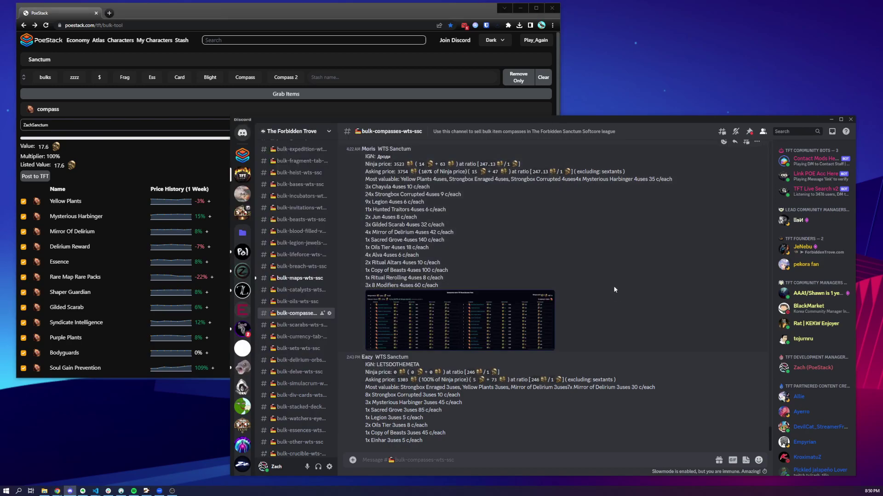